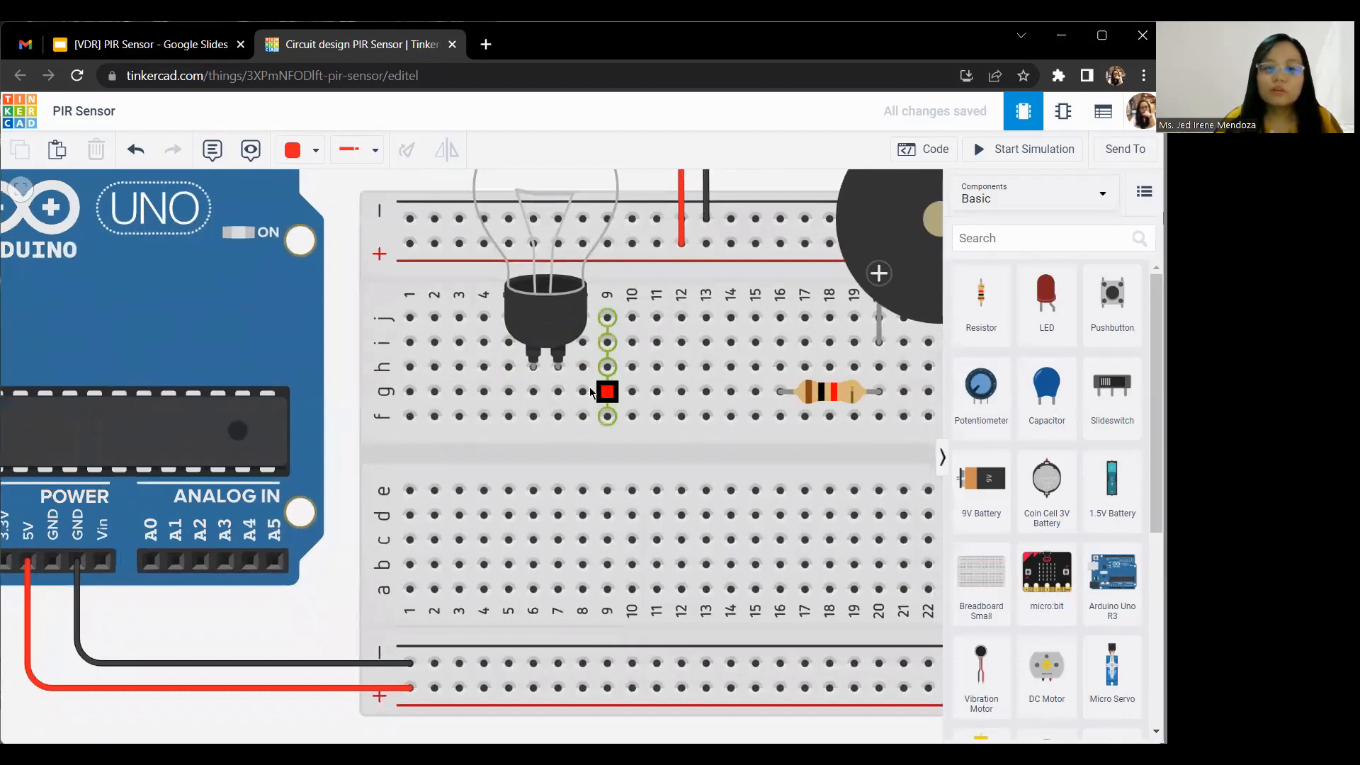
Step: Wire hole g7 below the light bulb's terminal to the breadboard's lower negative rail and color the wire black
click(558, 391)
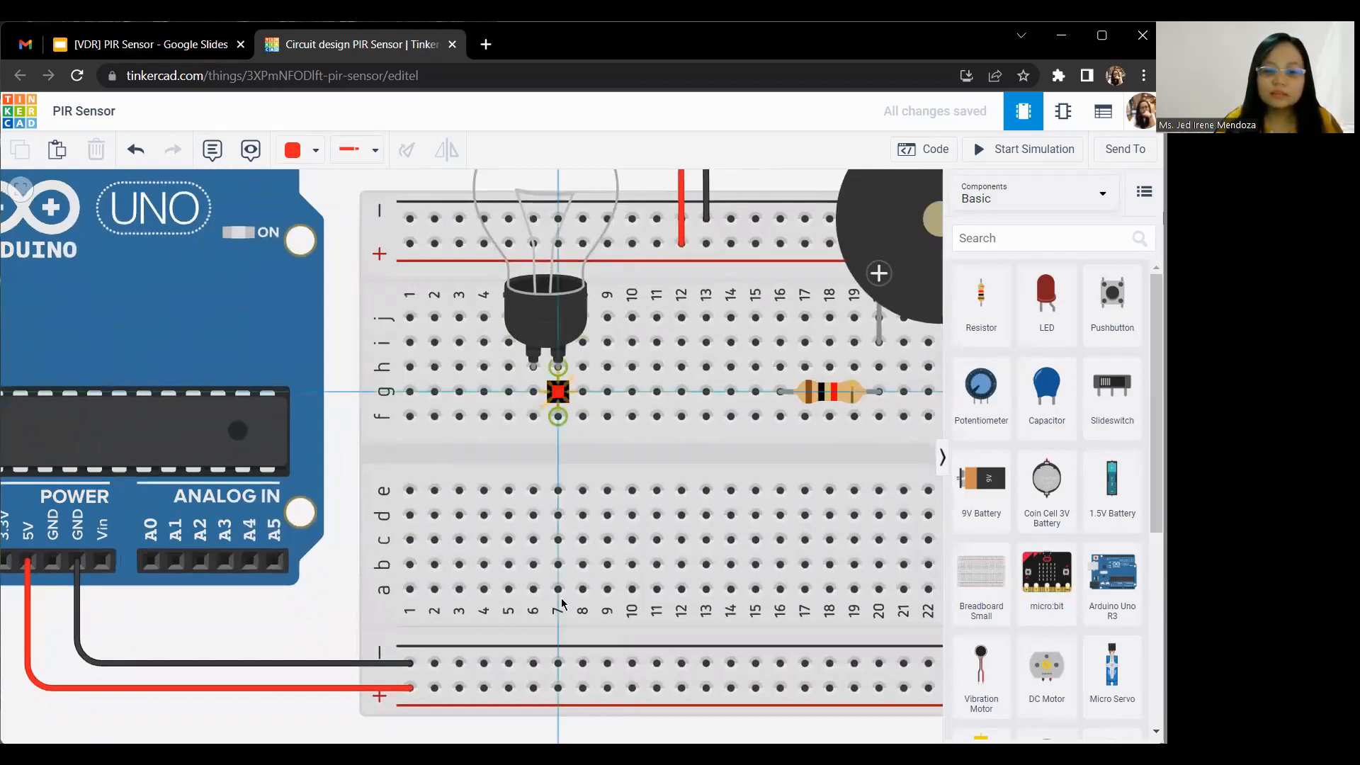
click(558, 663)
click(299, 149)
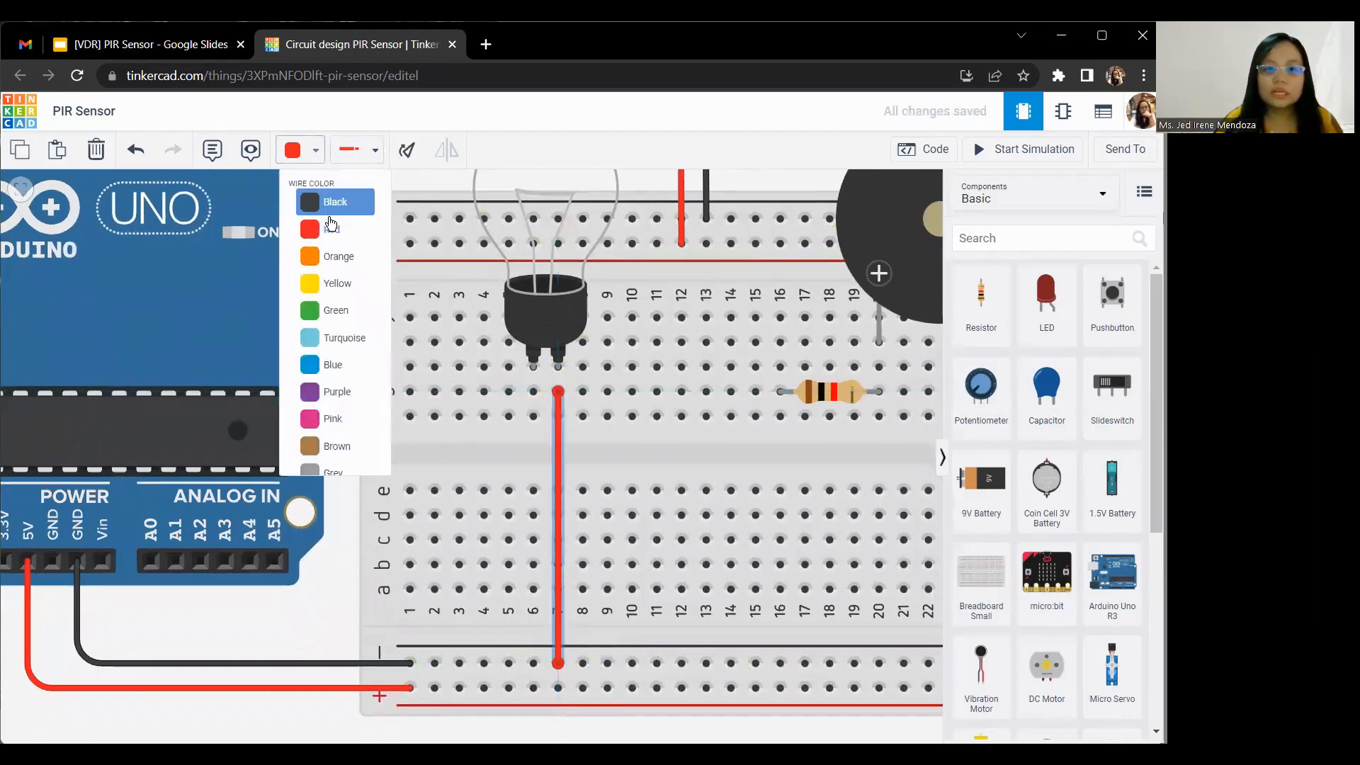
click(329, 198)
Step: Connect the light bulb's other terminal at hole g6 to hole g2 with a red wire
drag(336, 202, 402, 354)
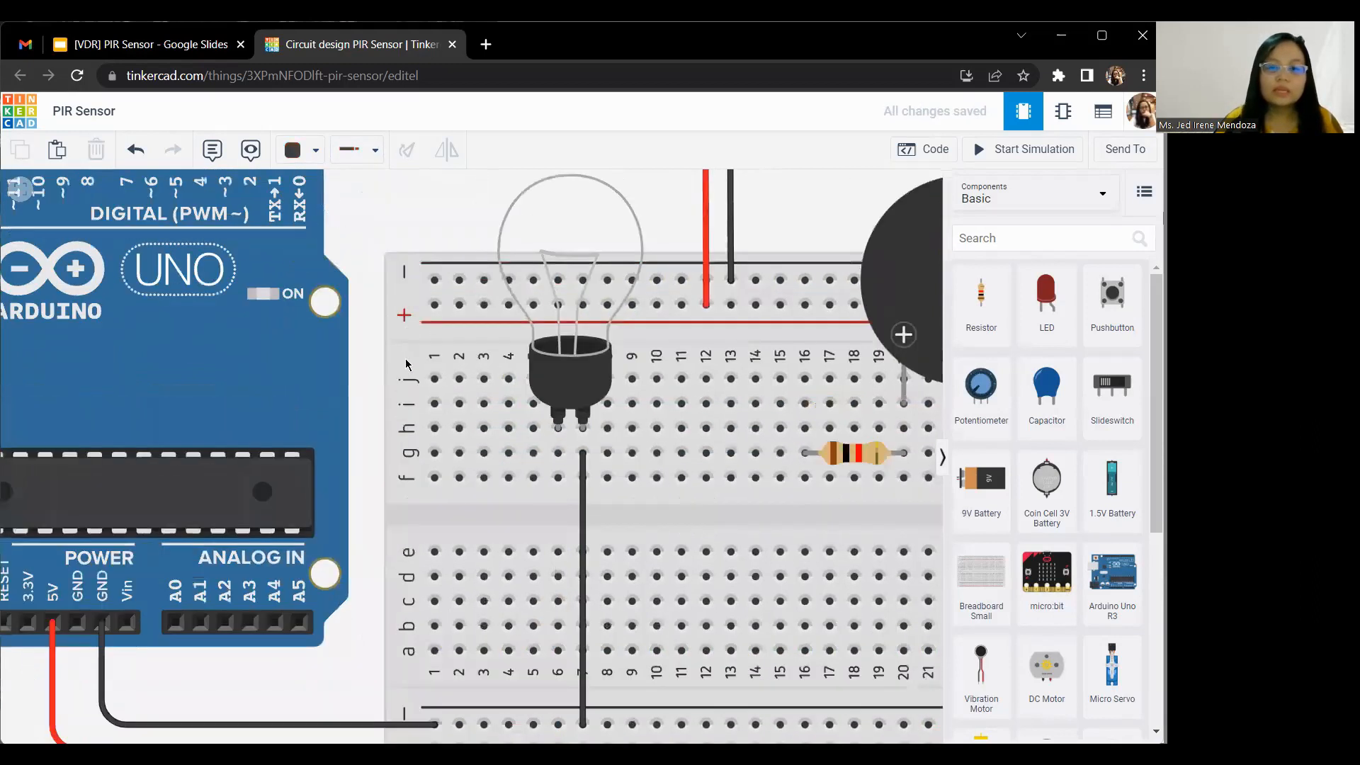
click(599, 543)
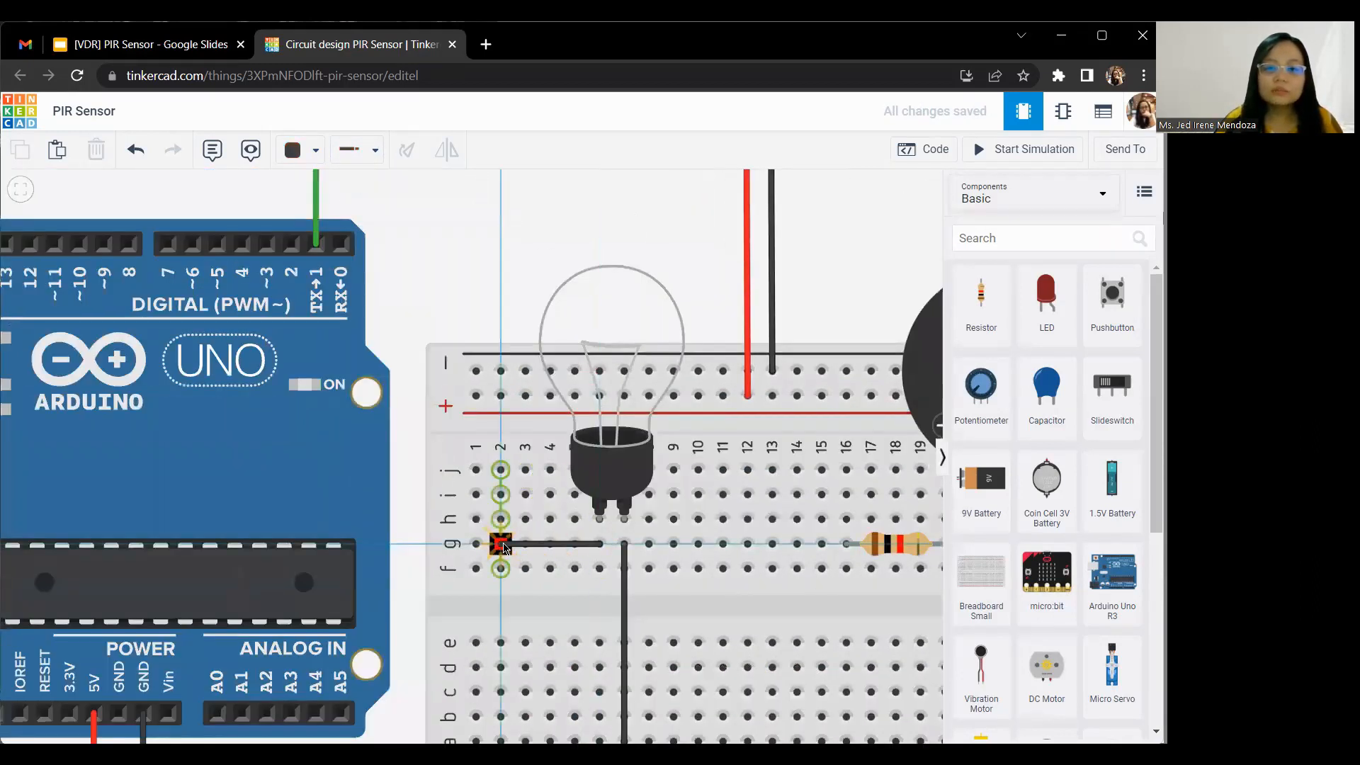
click(501, 543)
click(294, 150)
click(332, 228)
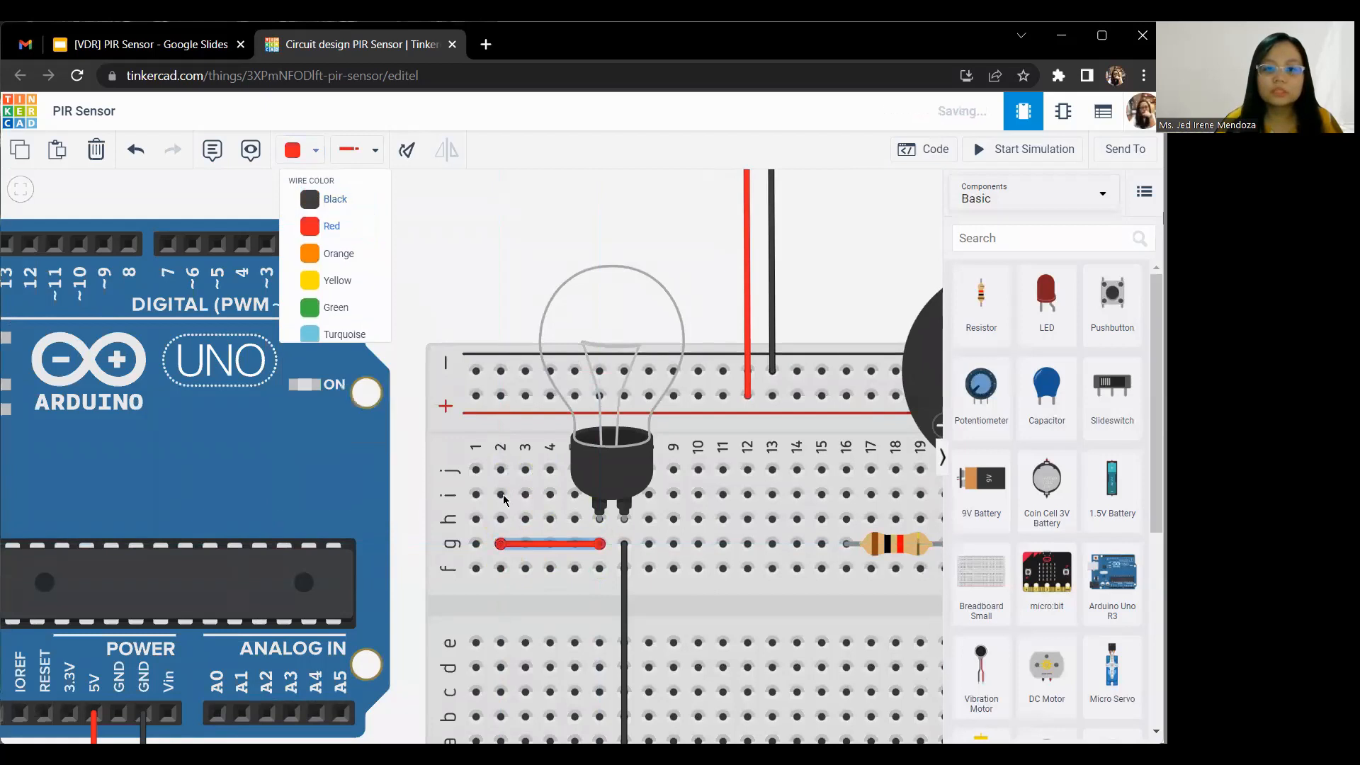
Step: Route a red wire from hole g2 up over the breadboard to Arduino digital pin 2, with two bends
drag(496, 245, 511, 317)
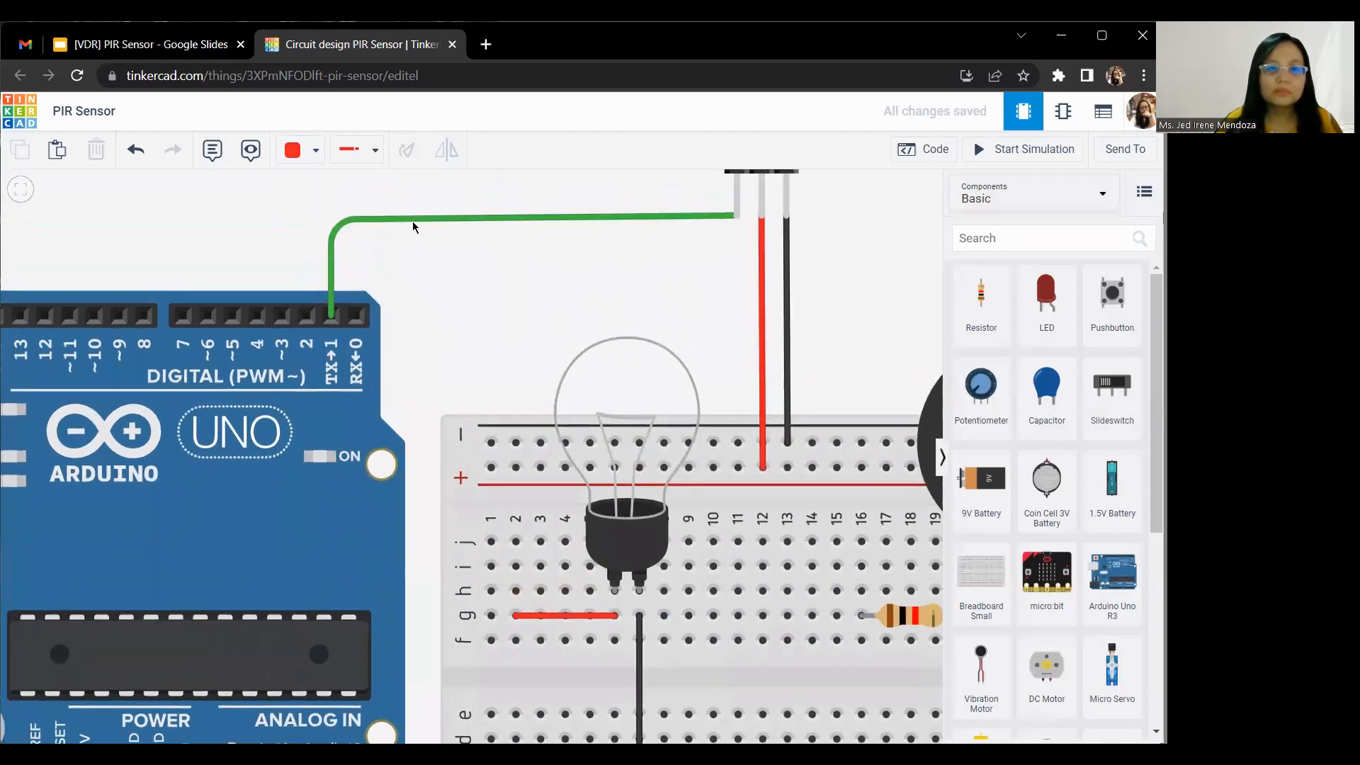
click(516, 615)
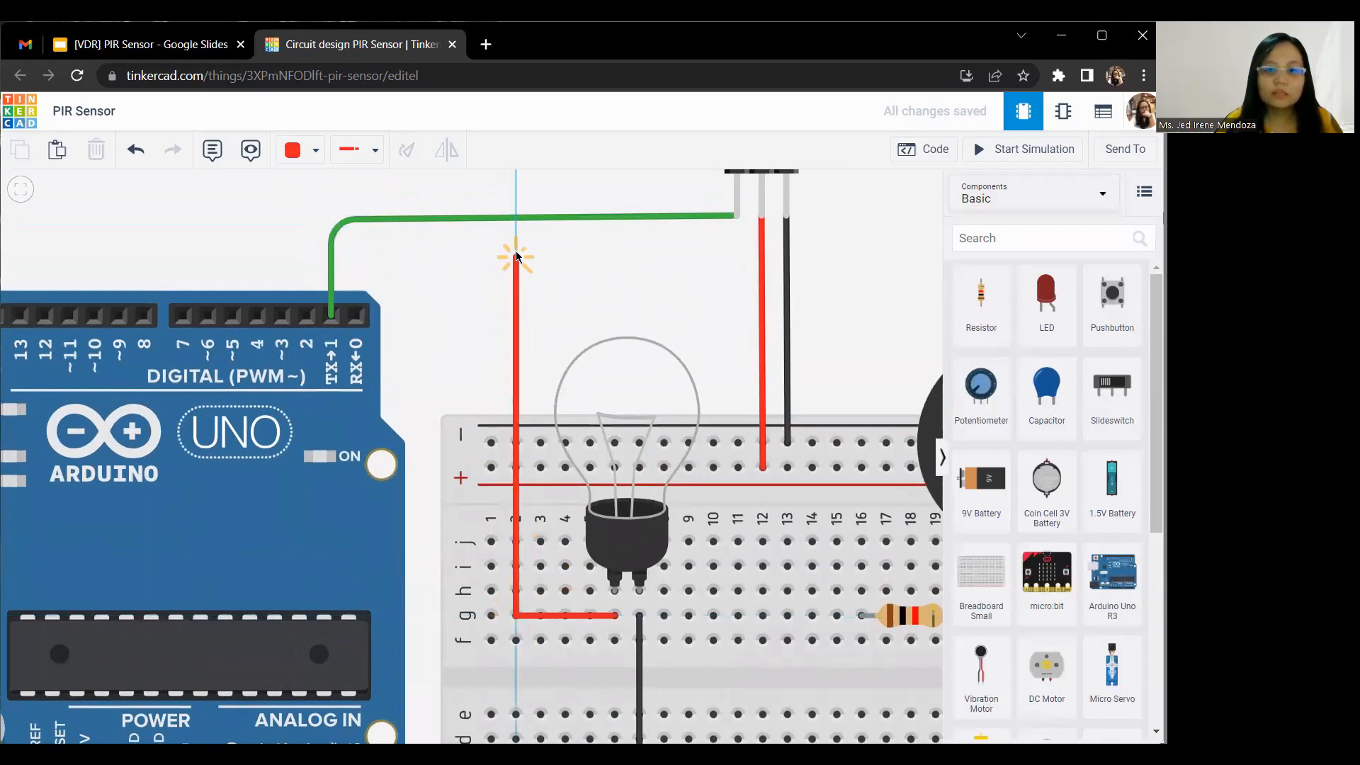
click(514, 253)
click(300, 247)
click(306, 316)
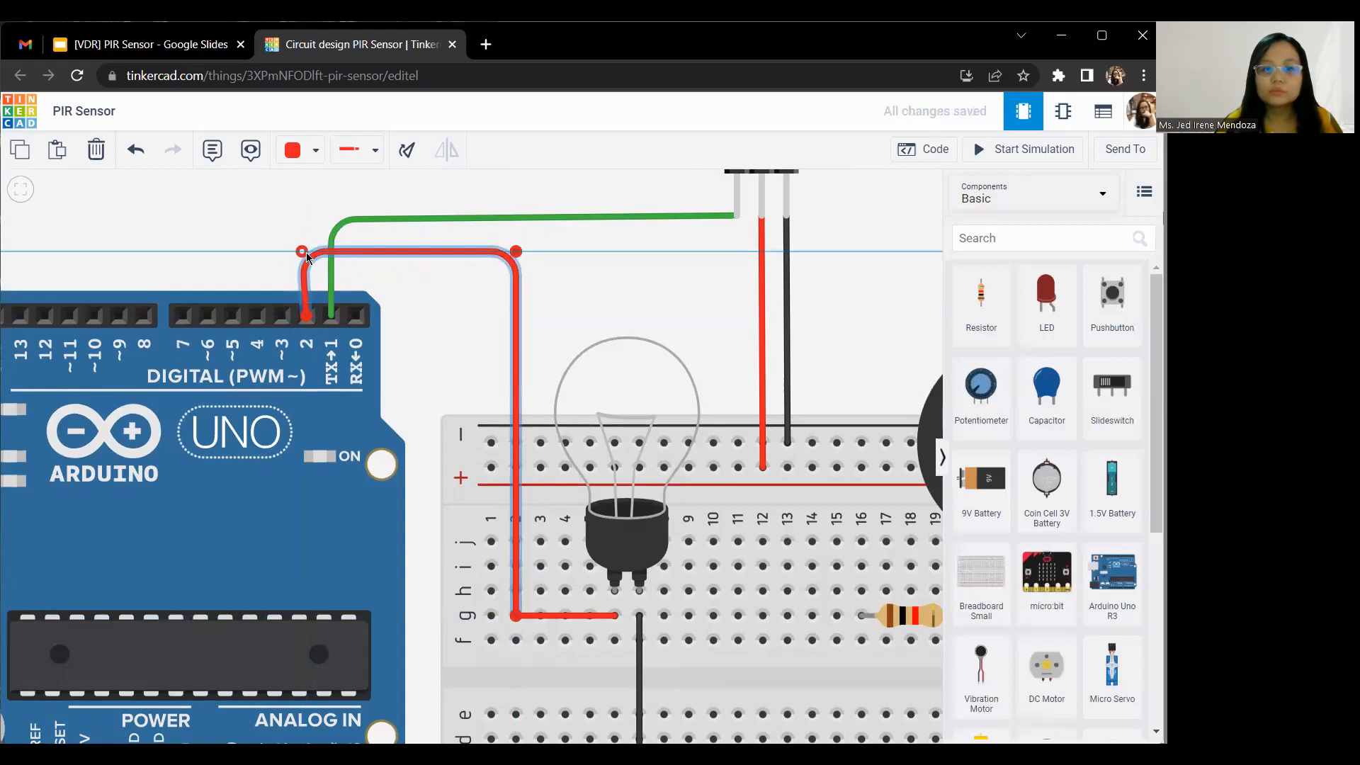
click(478, 306)
Step: Wire hole g25 below the buzzer's negative terminal to the lower negative rail and color the wire black
scroll(388, 317, down, 3)
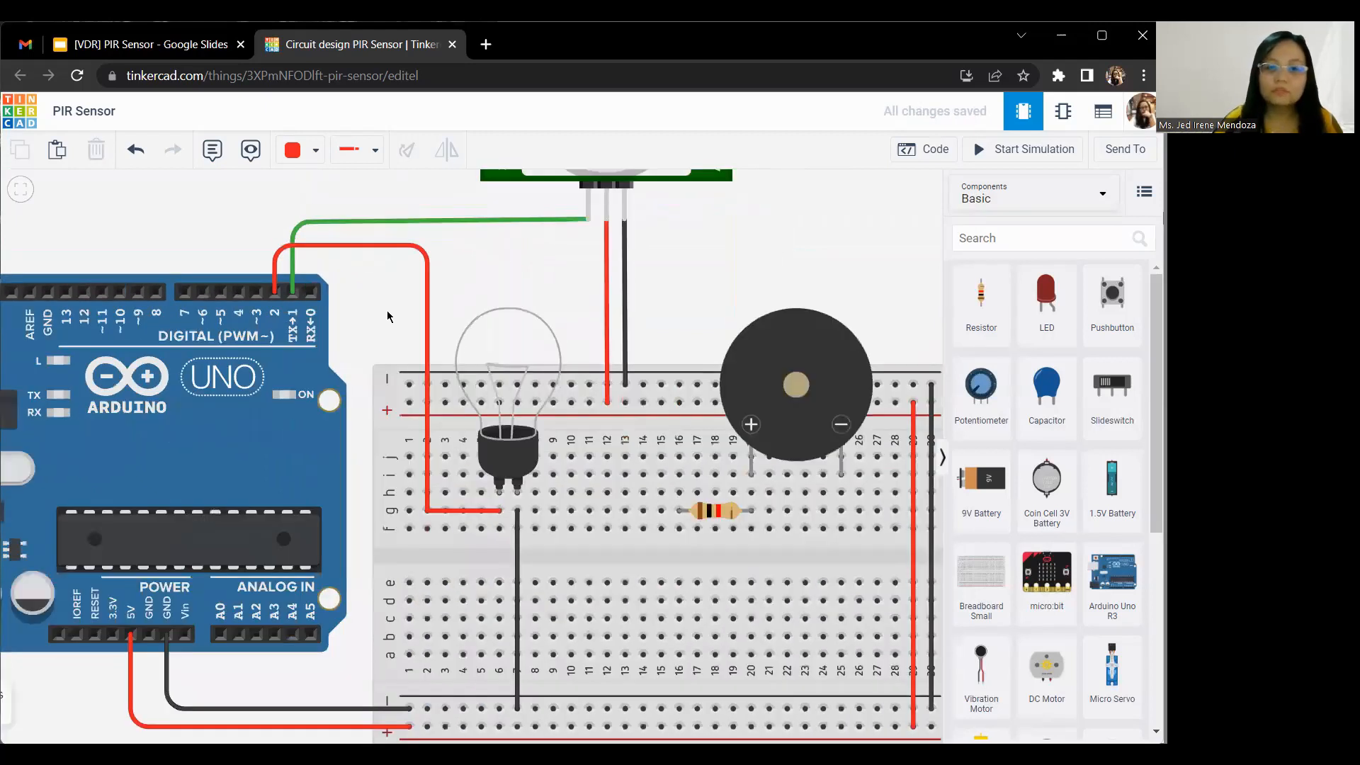
click(527, 460)
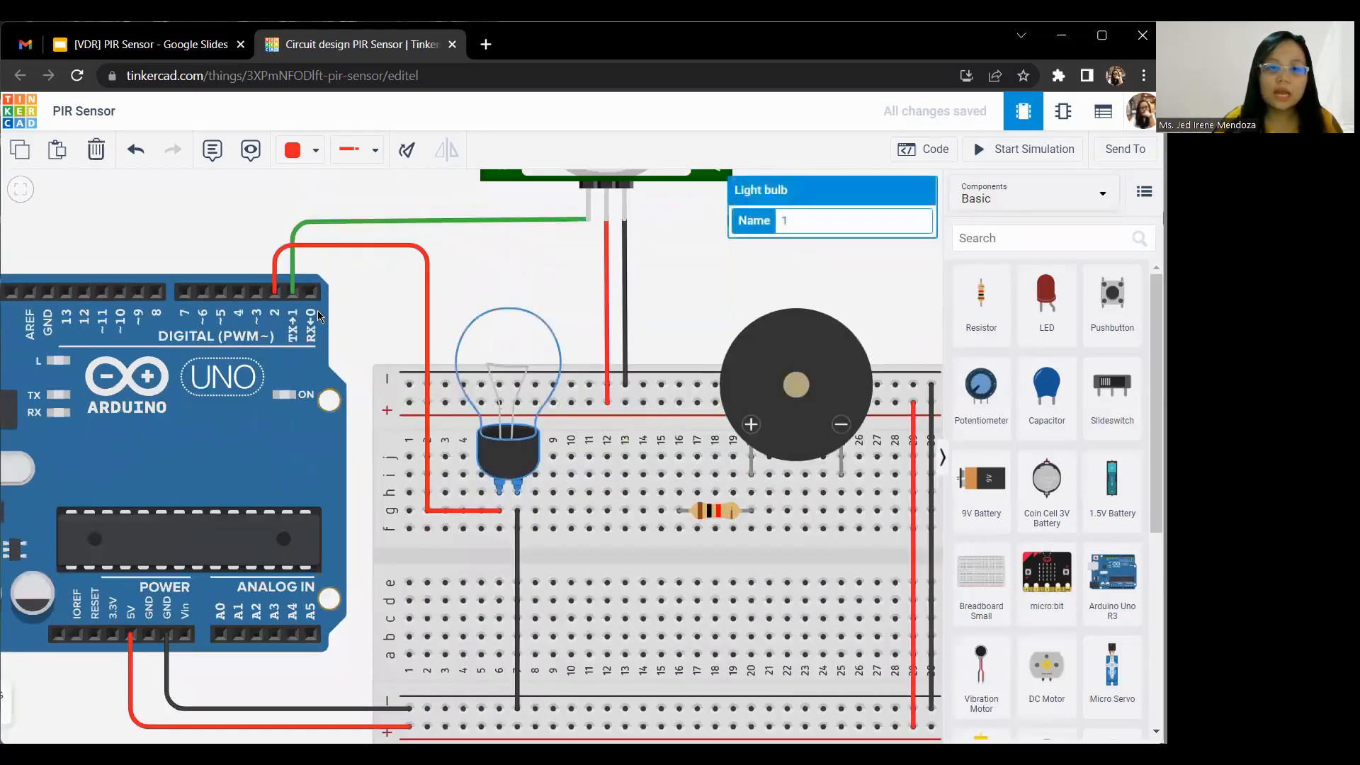
drag(572, 256, 400, 250)
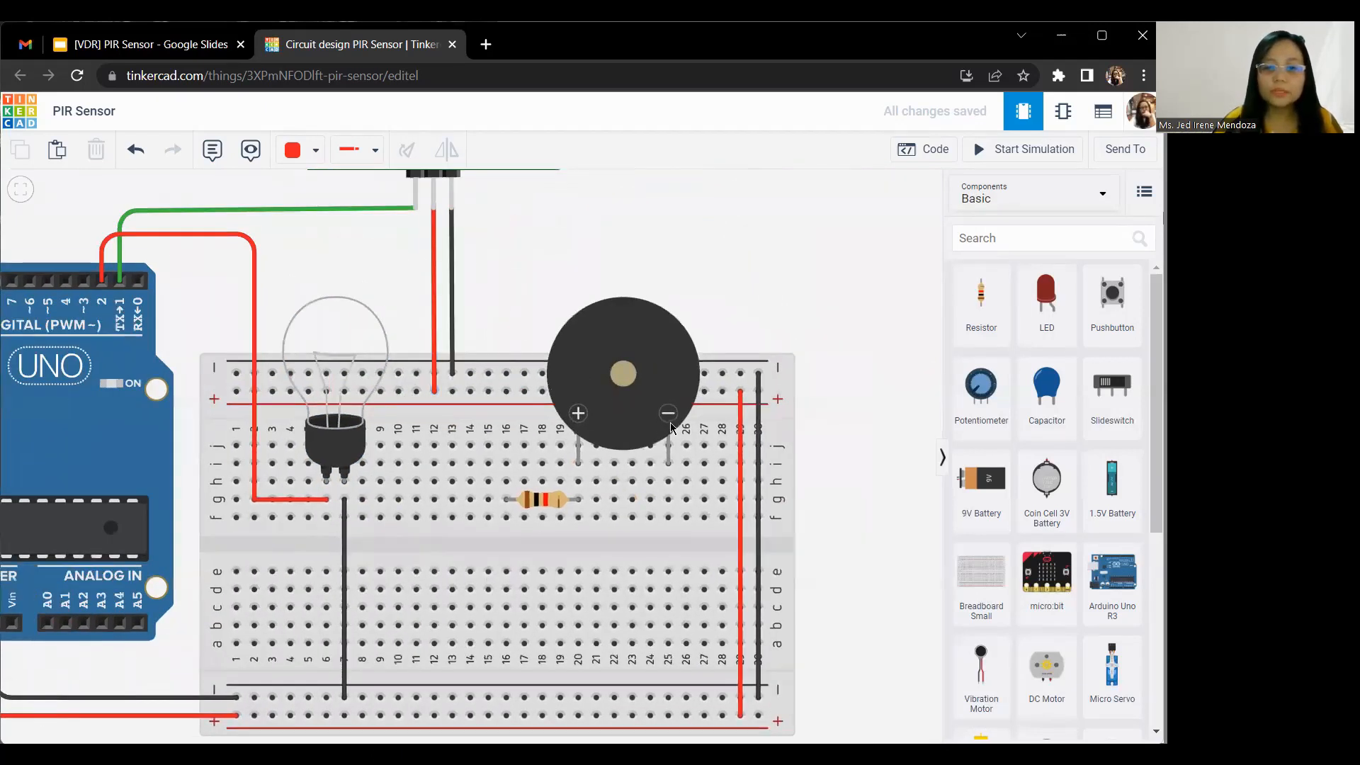
scroll(626, 445, up, 4)
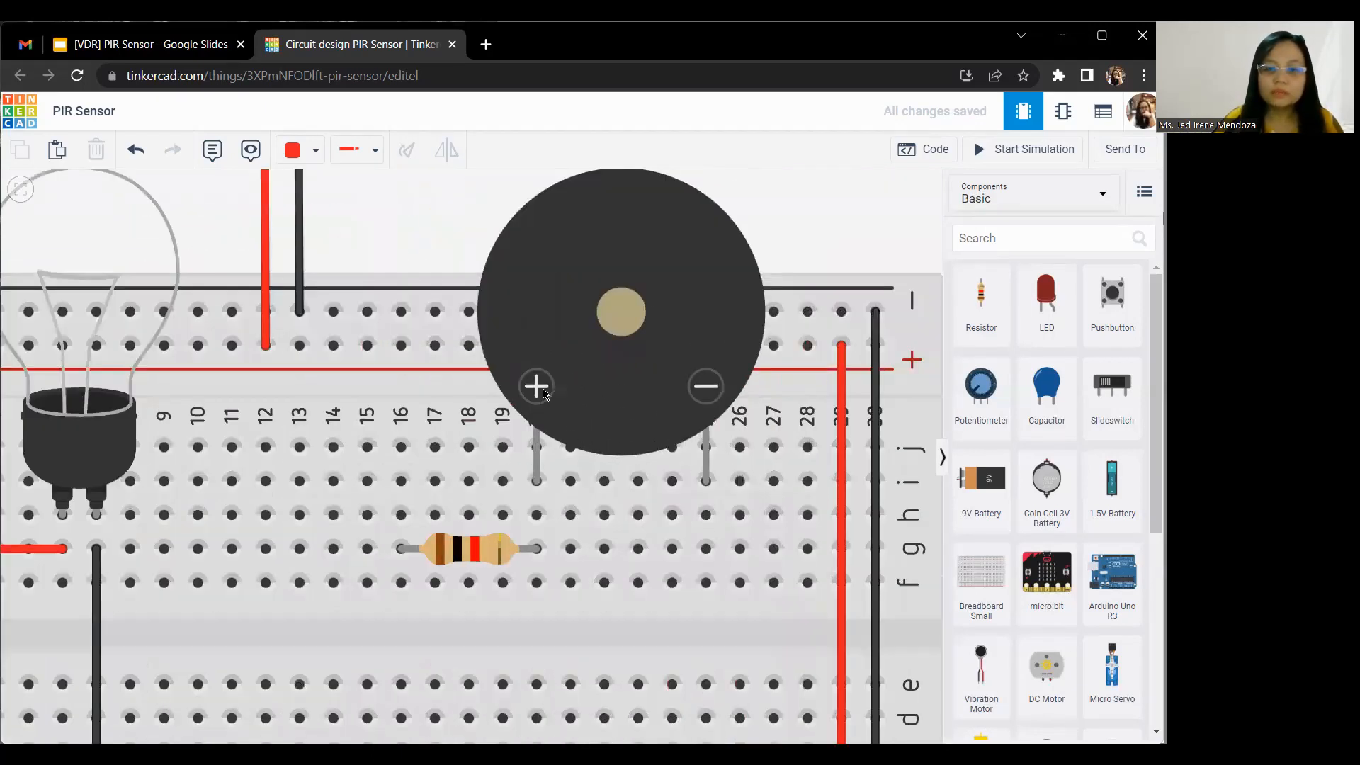
scroll(668, 461, down, 5)
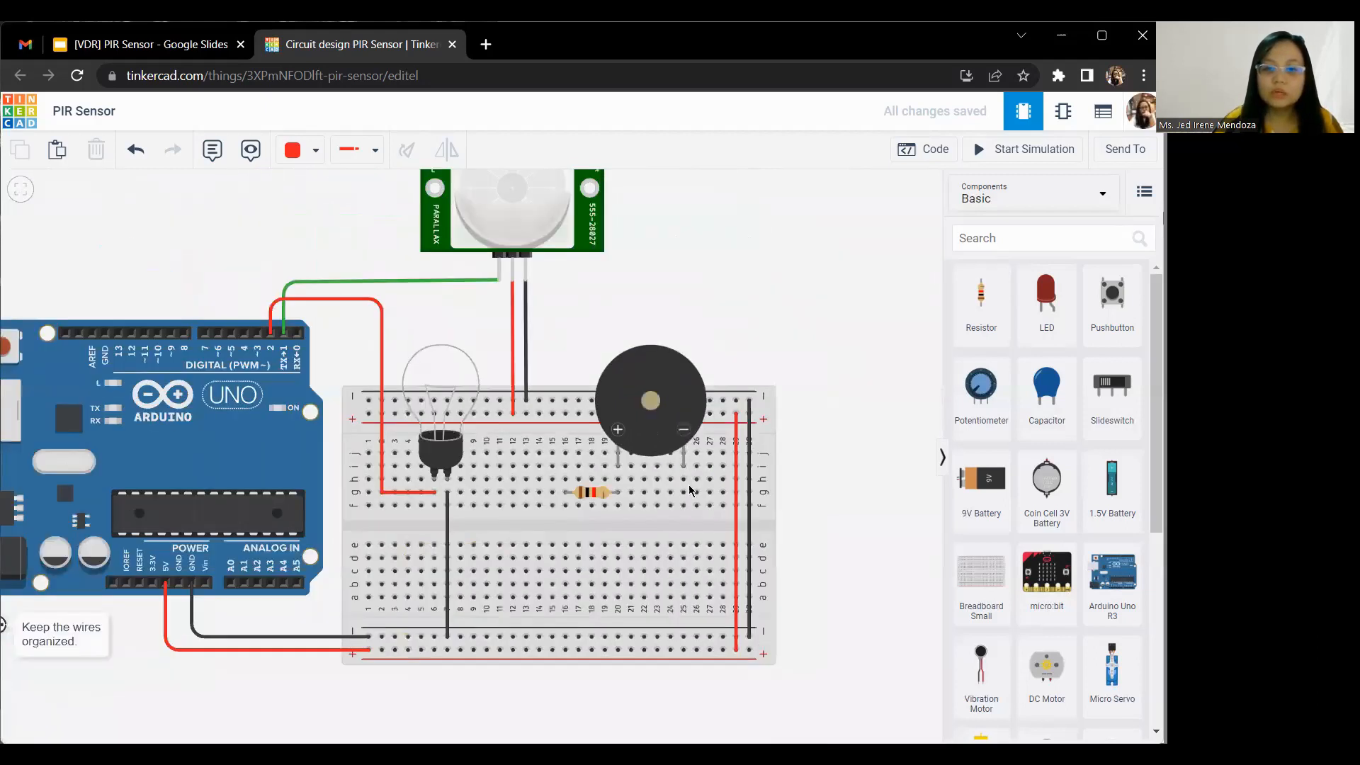
click(683, 492)
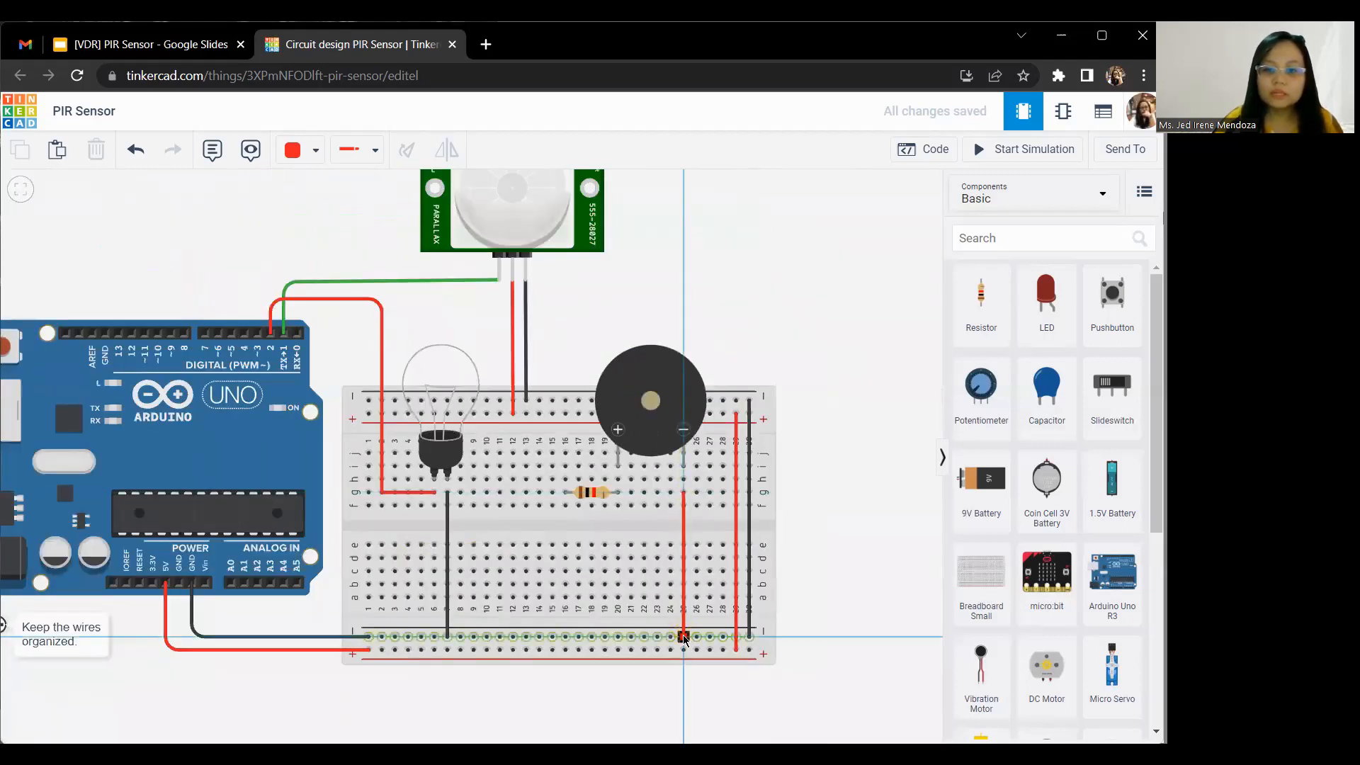
click(683, 635)
click(300, 149)
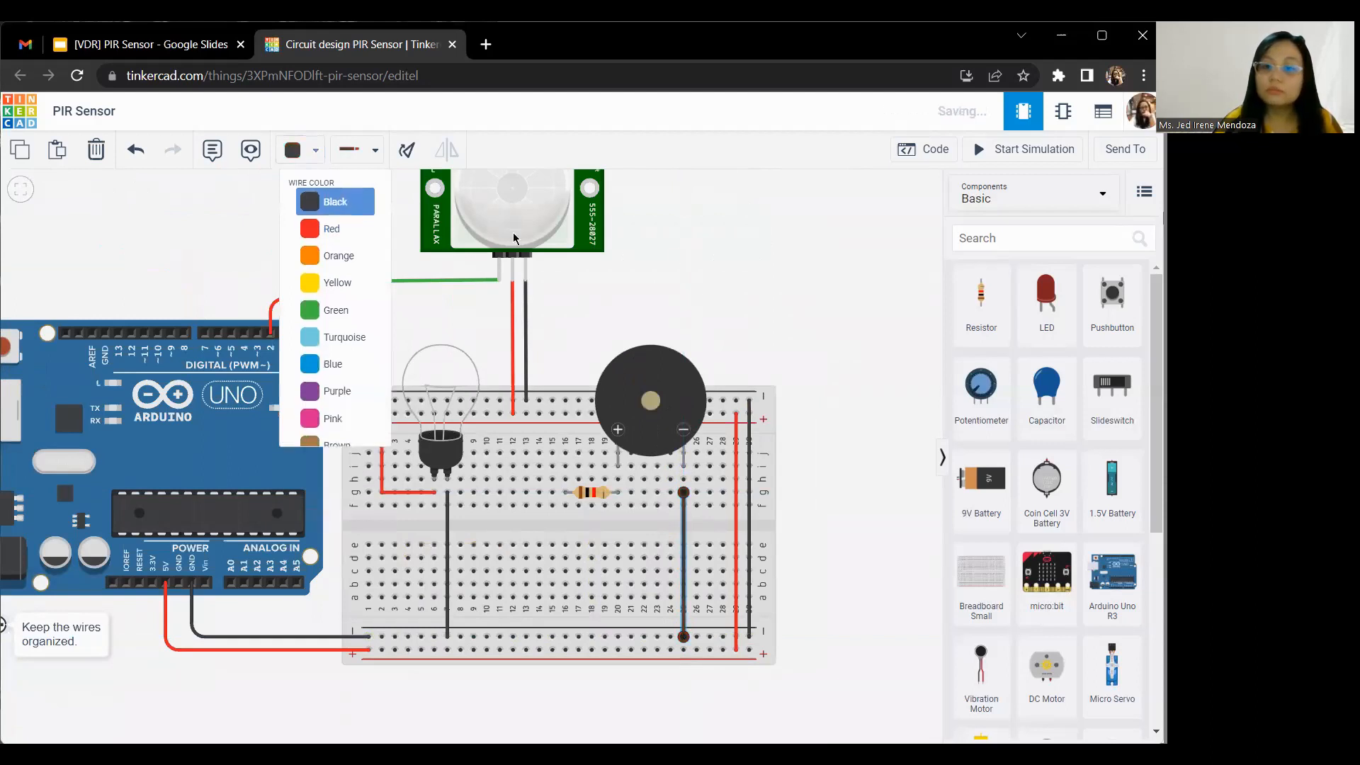
click(333, 200)
Step: Route a wire from hole i16 above the resistor's free end to Arduino digital pin 3, straighten its bend and color it red
drag(671, 273, 767, 296)
scroll(816, 471, up, 3)
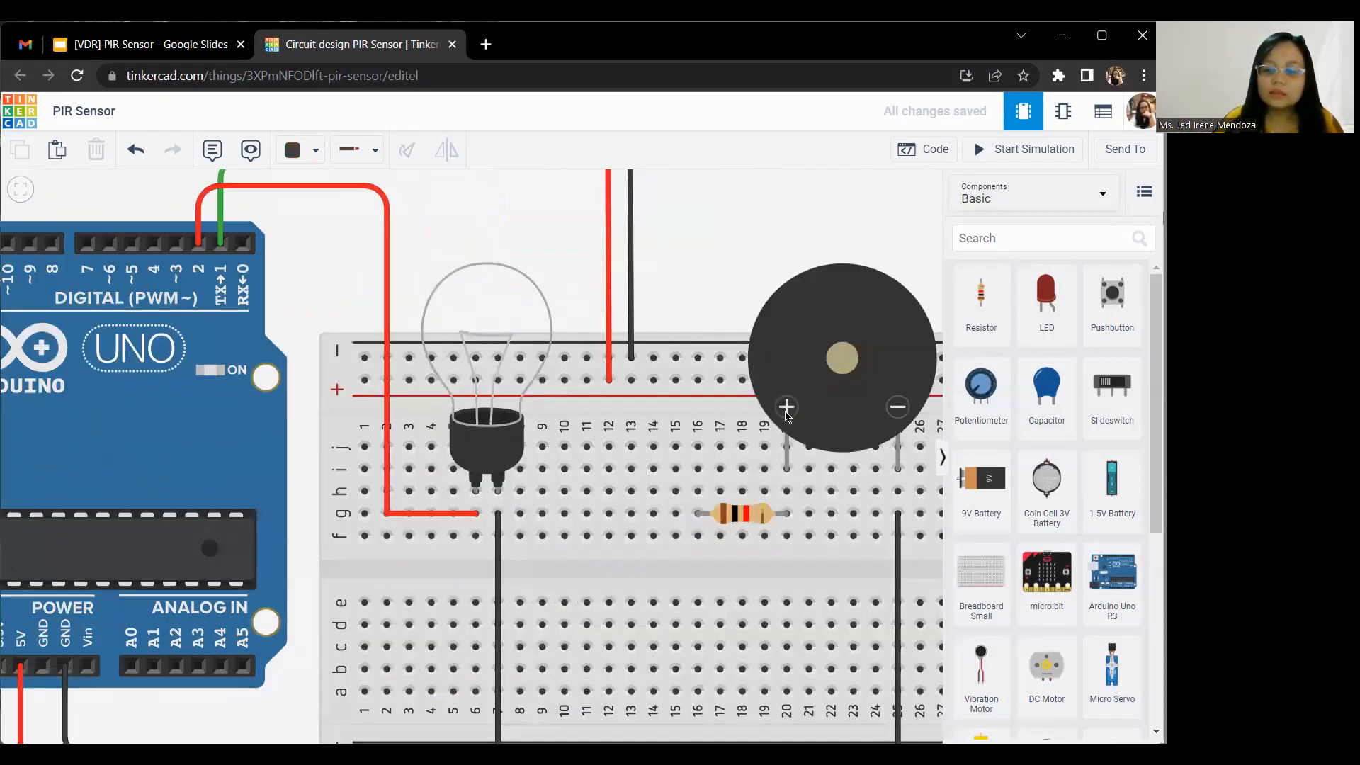
click(747, 513)
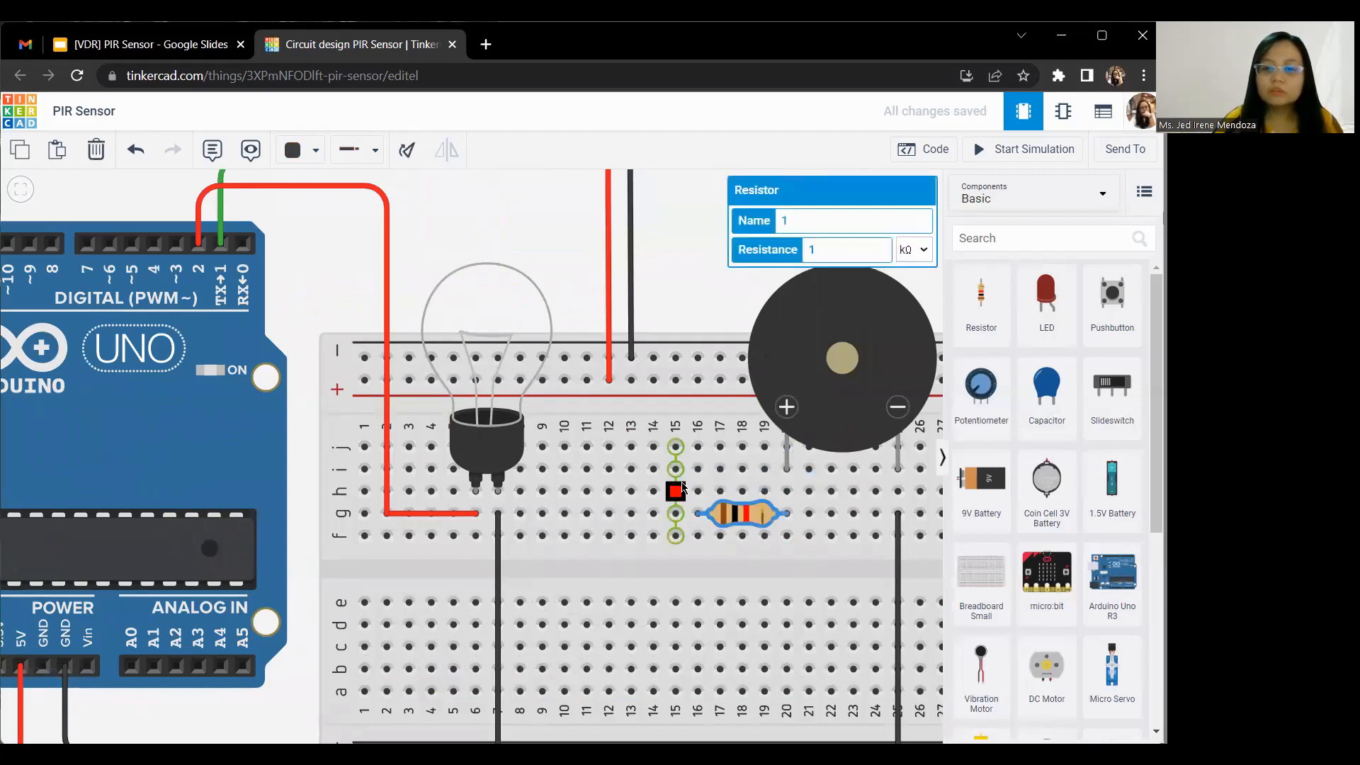
click(699, 468)
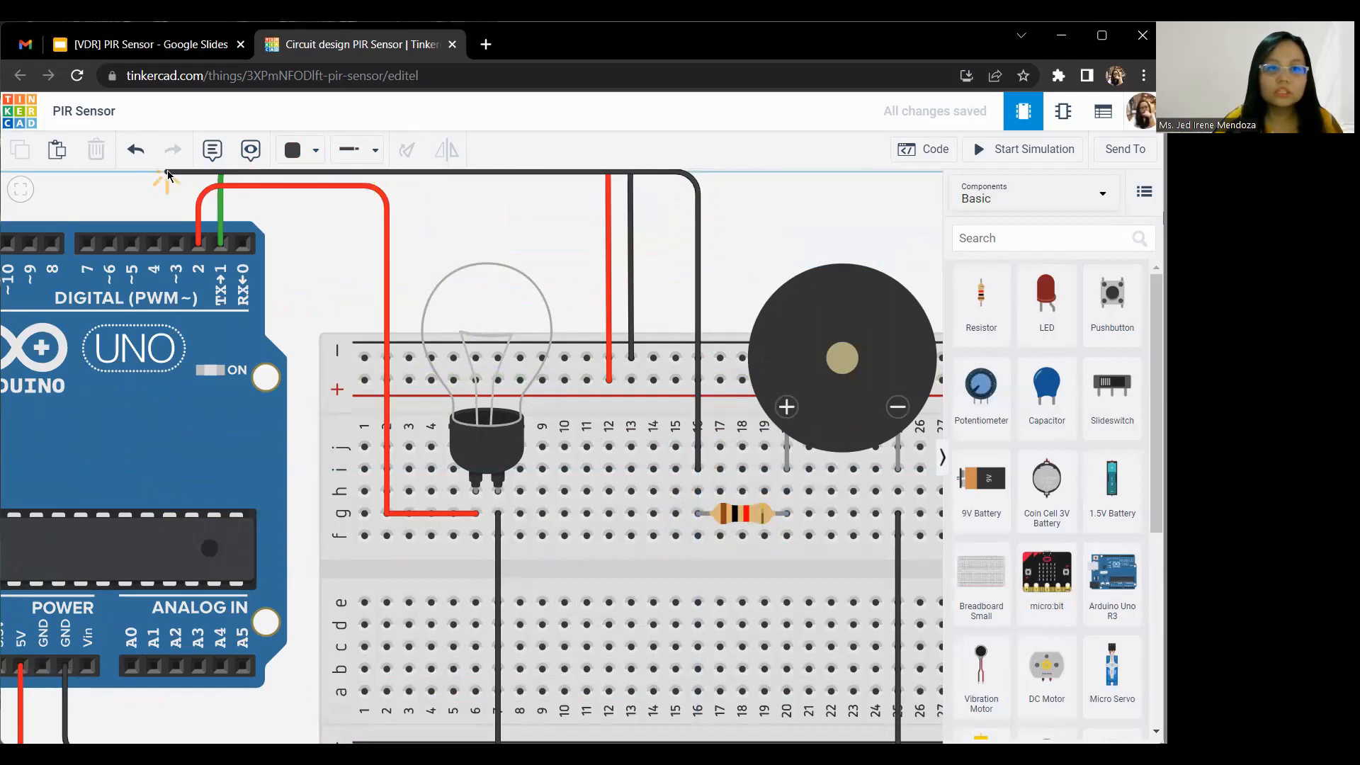
click(176, 241)
drag(459, 233, 468, 303)
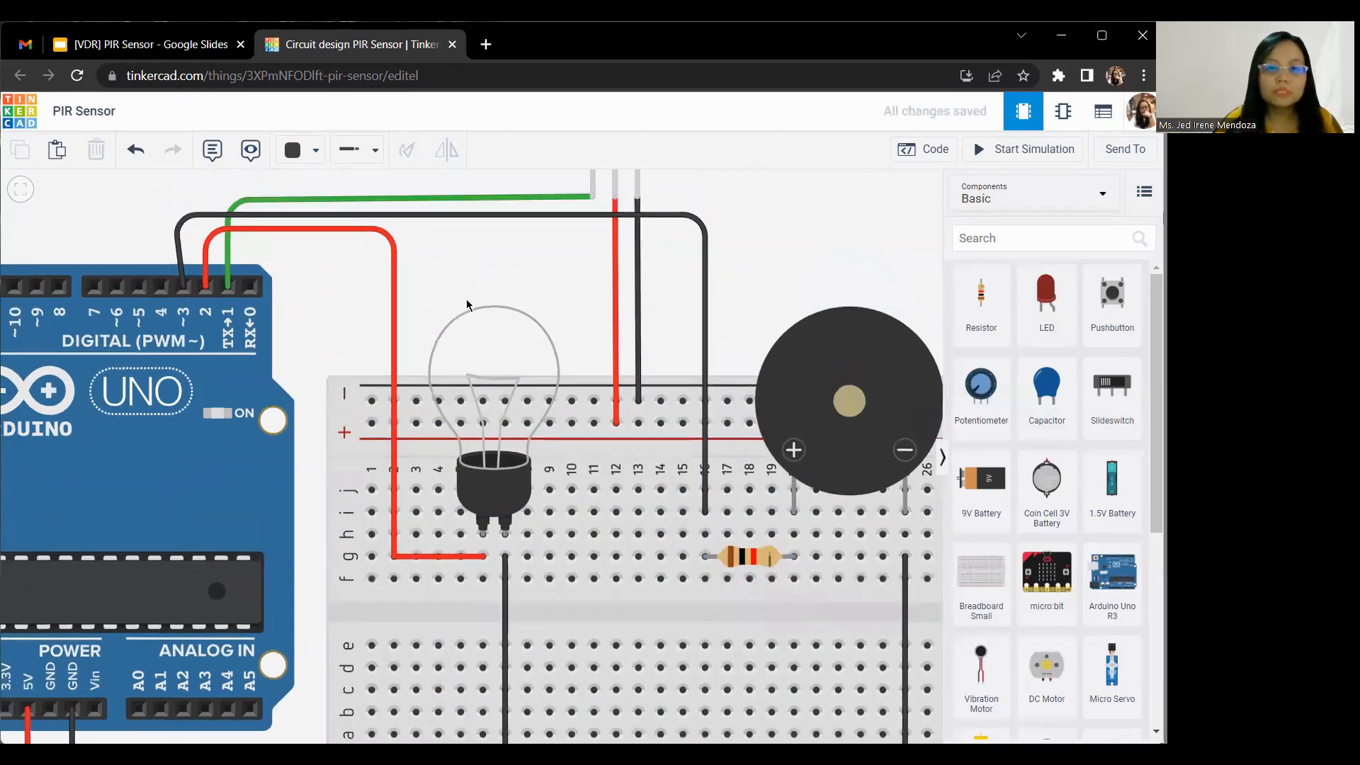
click(195, 239)
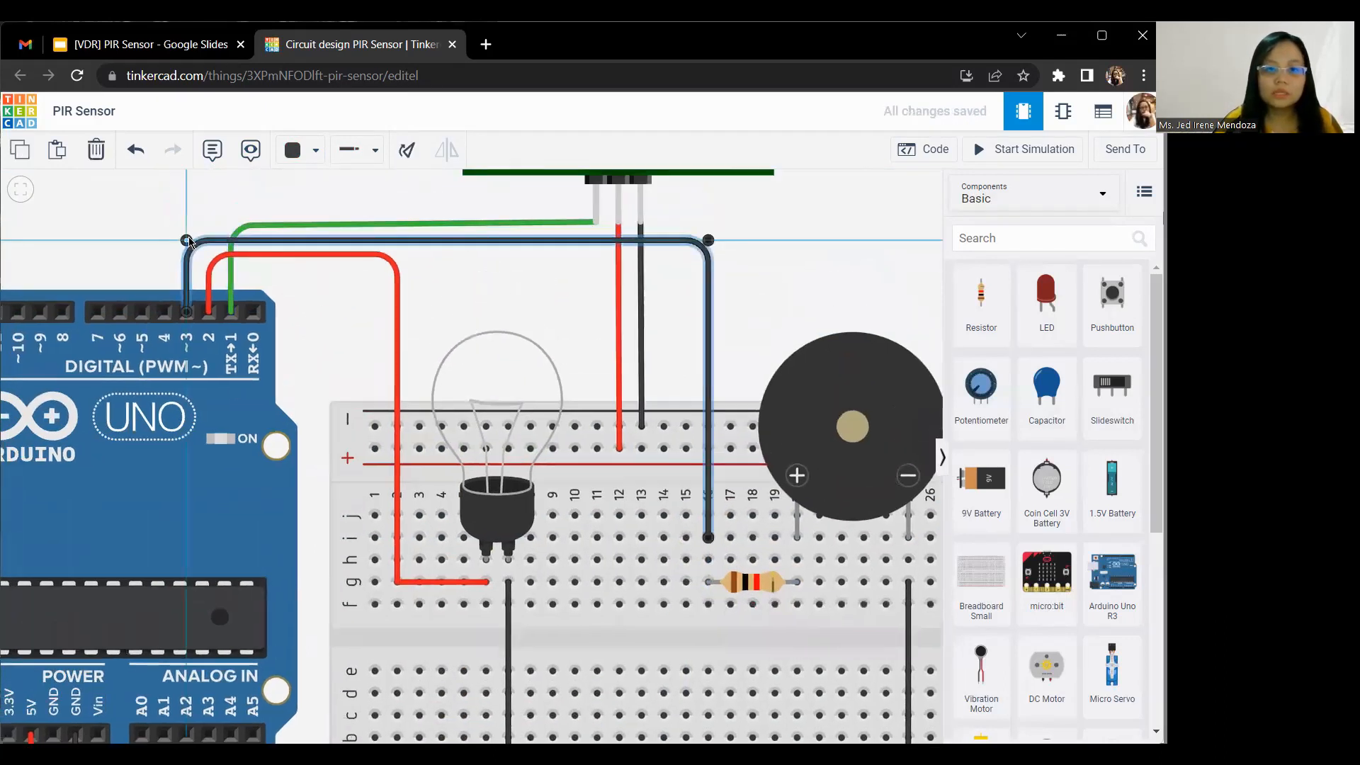
click(298, 149)
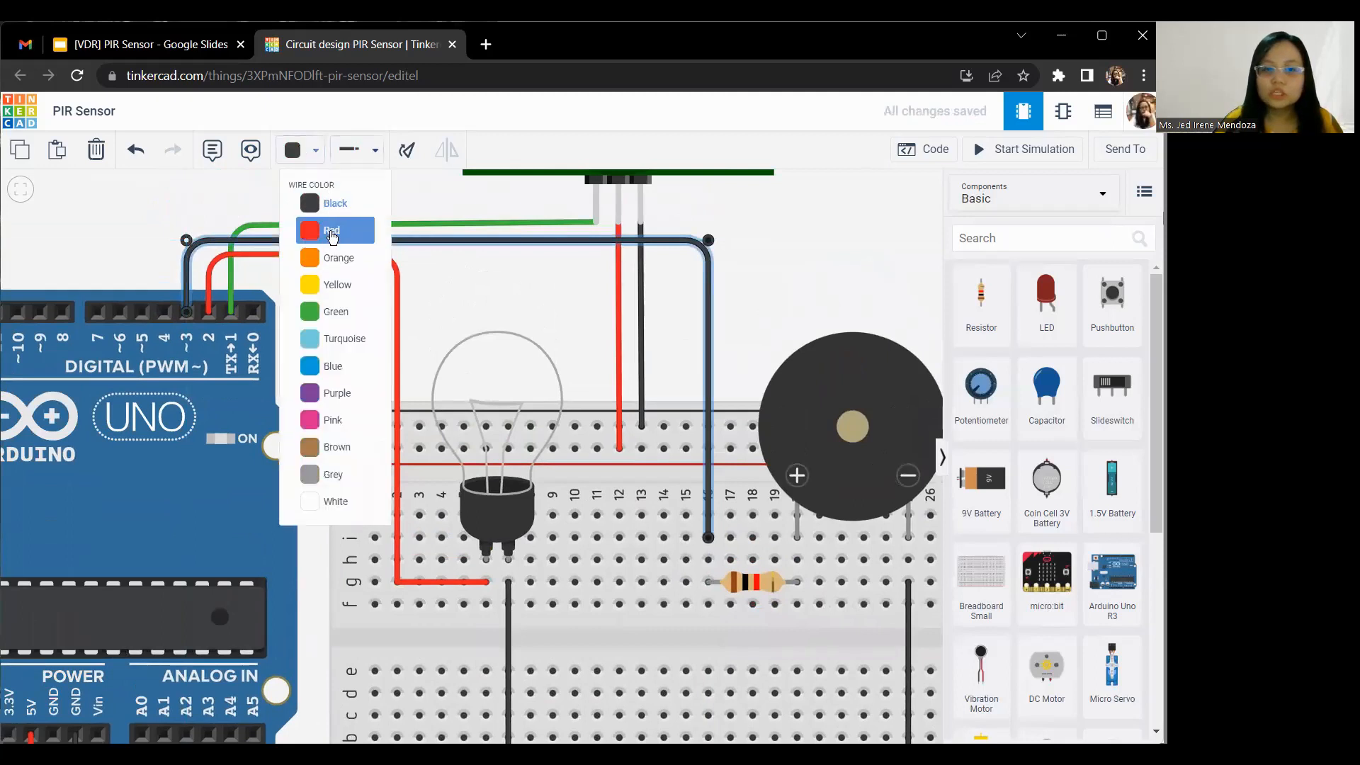
click(326, 224)
click(532, 290)
drag(757, 239, 668, 211)
scroll(668, 211, down, 5)
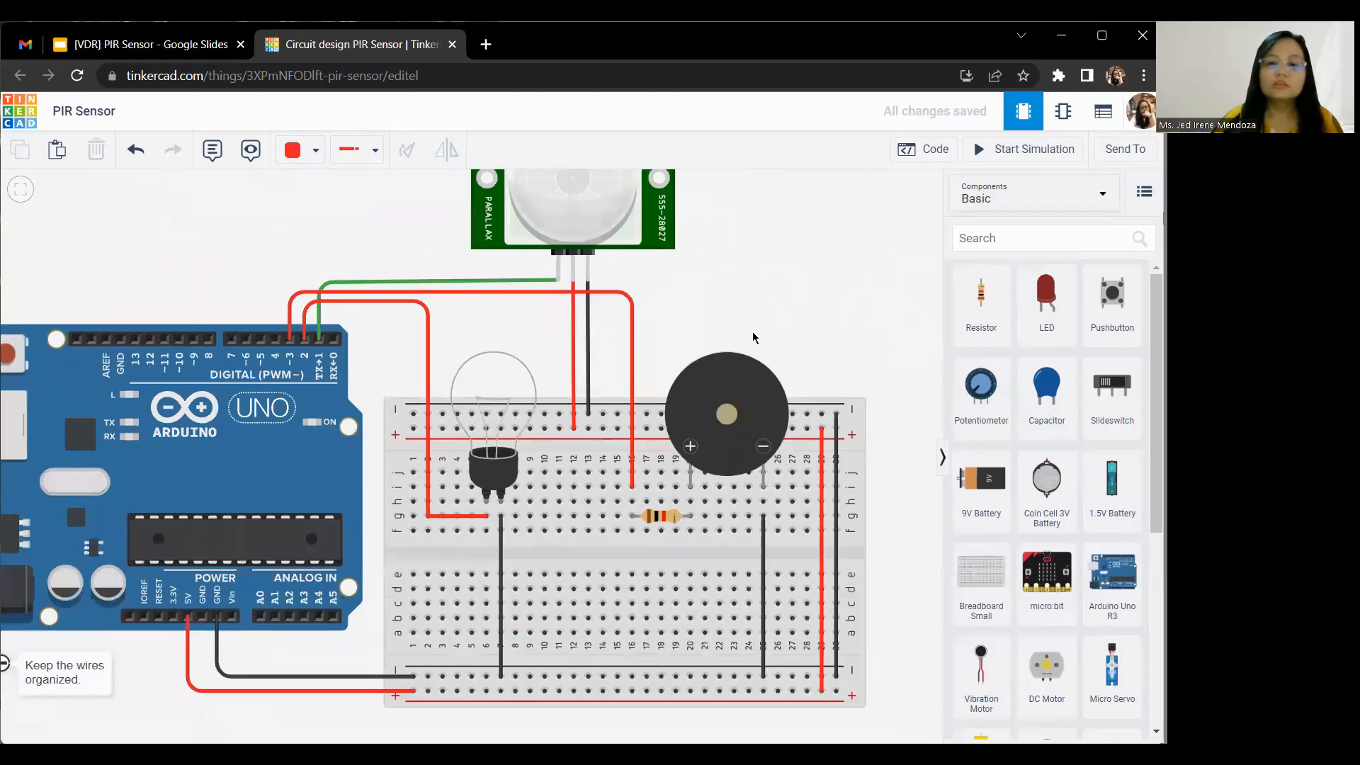
scroll(753, 338, down, 2)
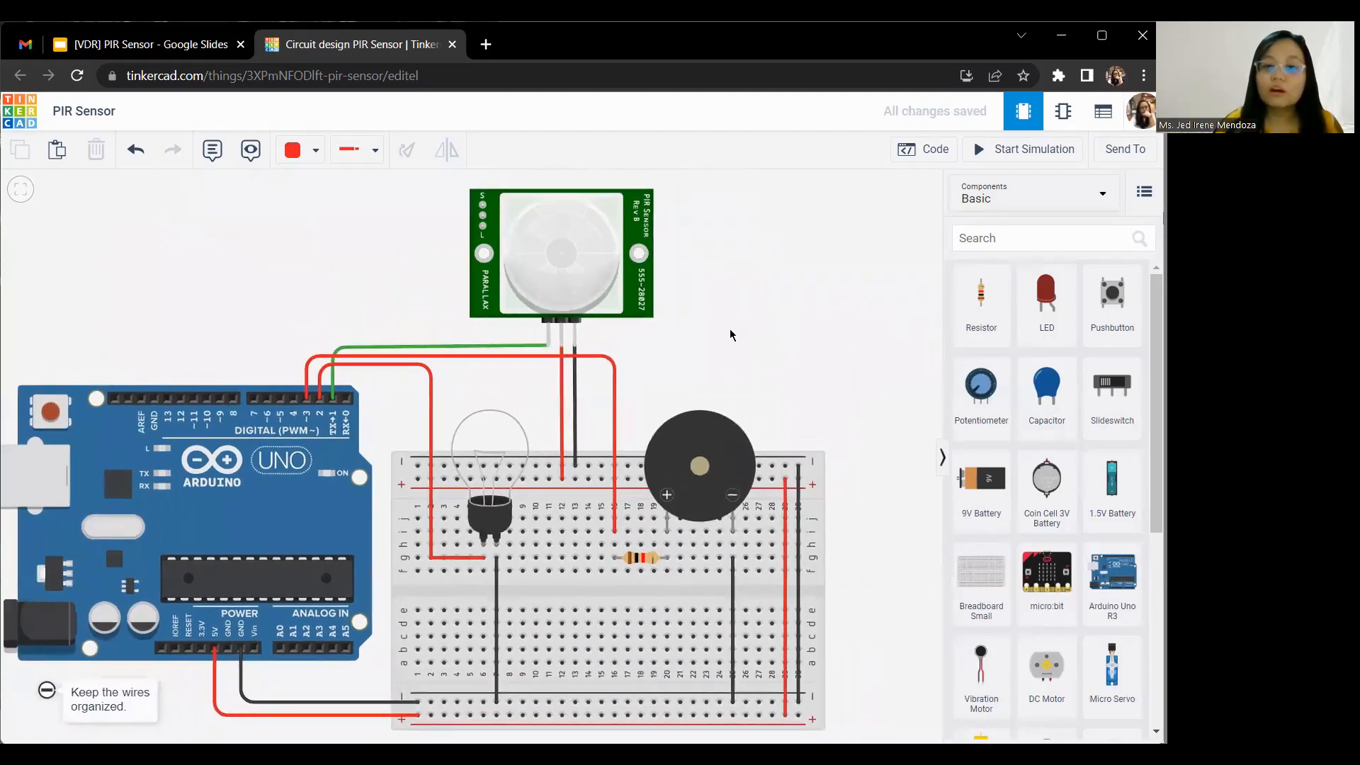
click(268, 517)
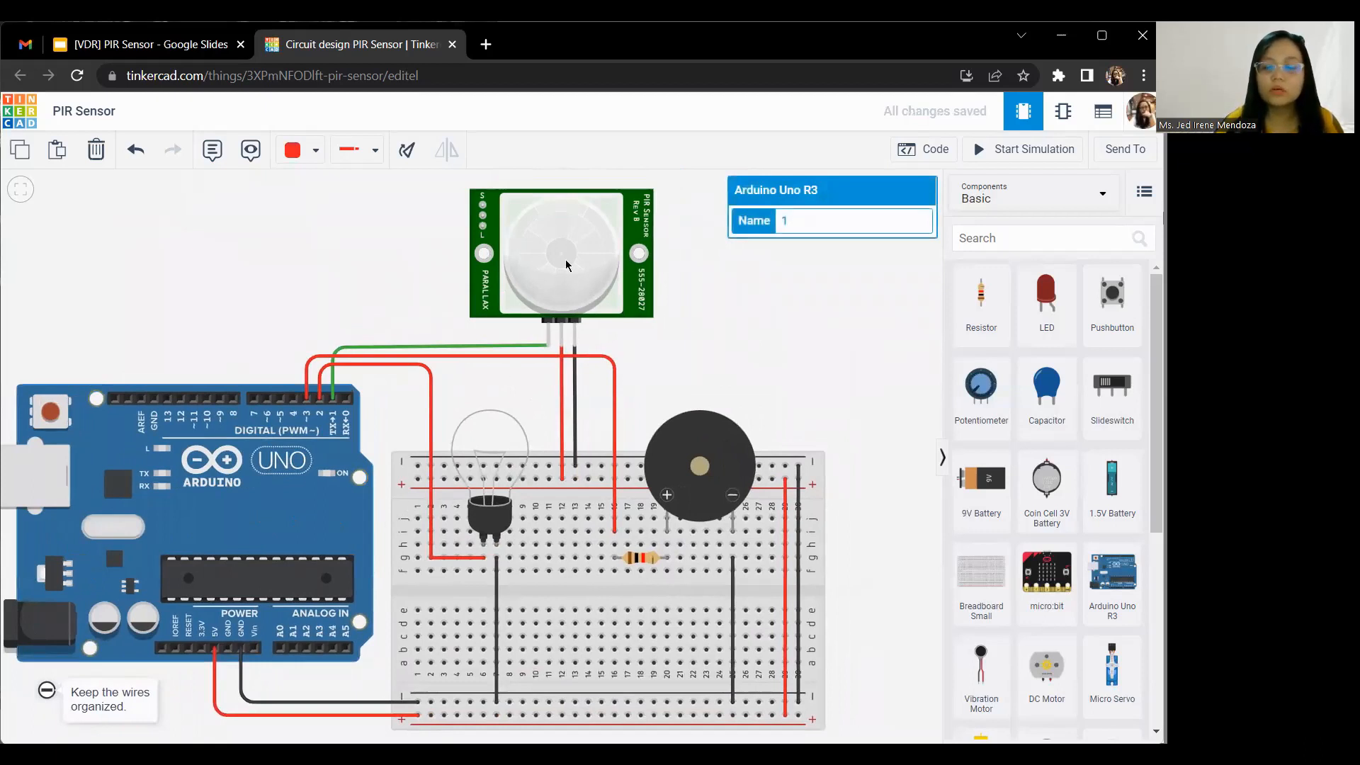
click(498, 516)
click(757, 365)
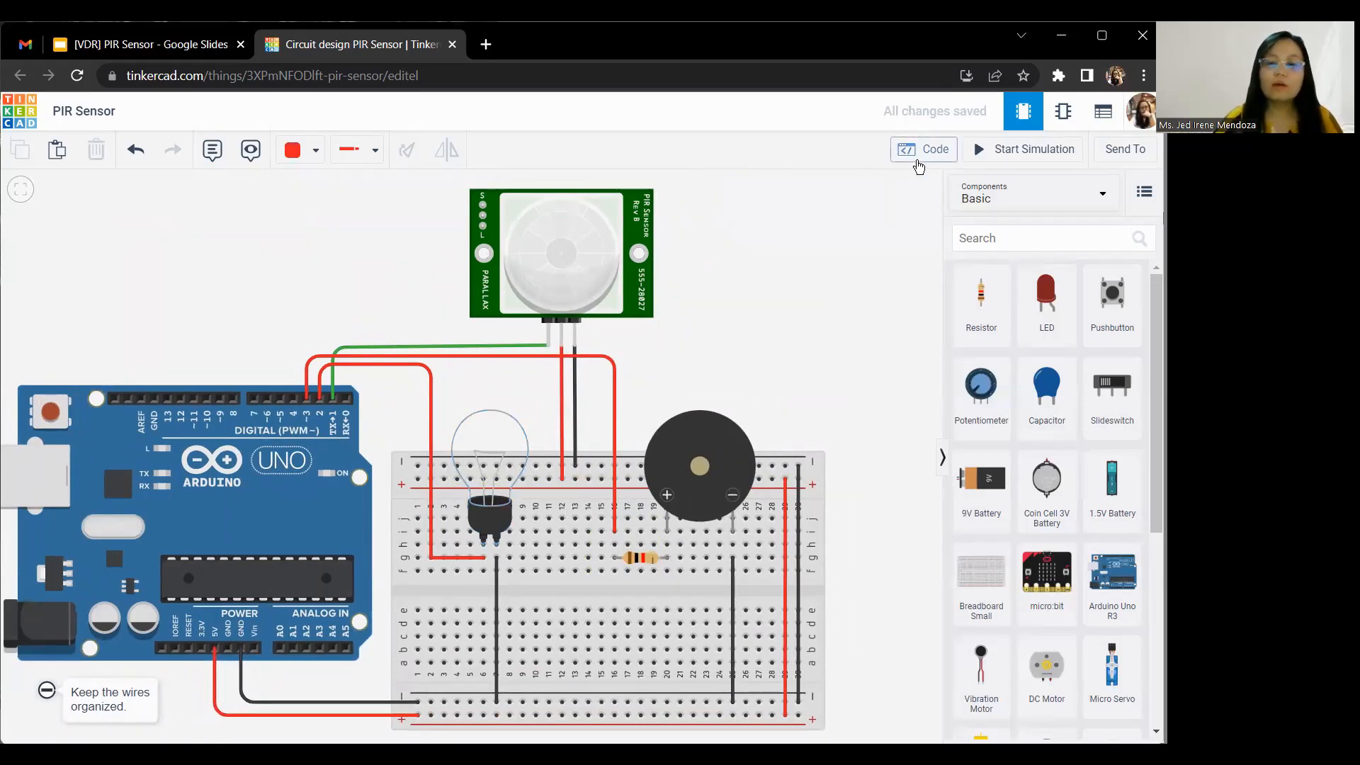
Step: Open the Arduino's block code and widen the code area
click(918, 160)
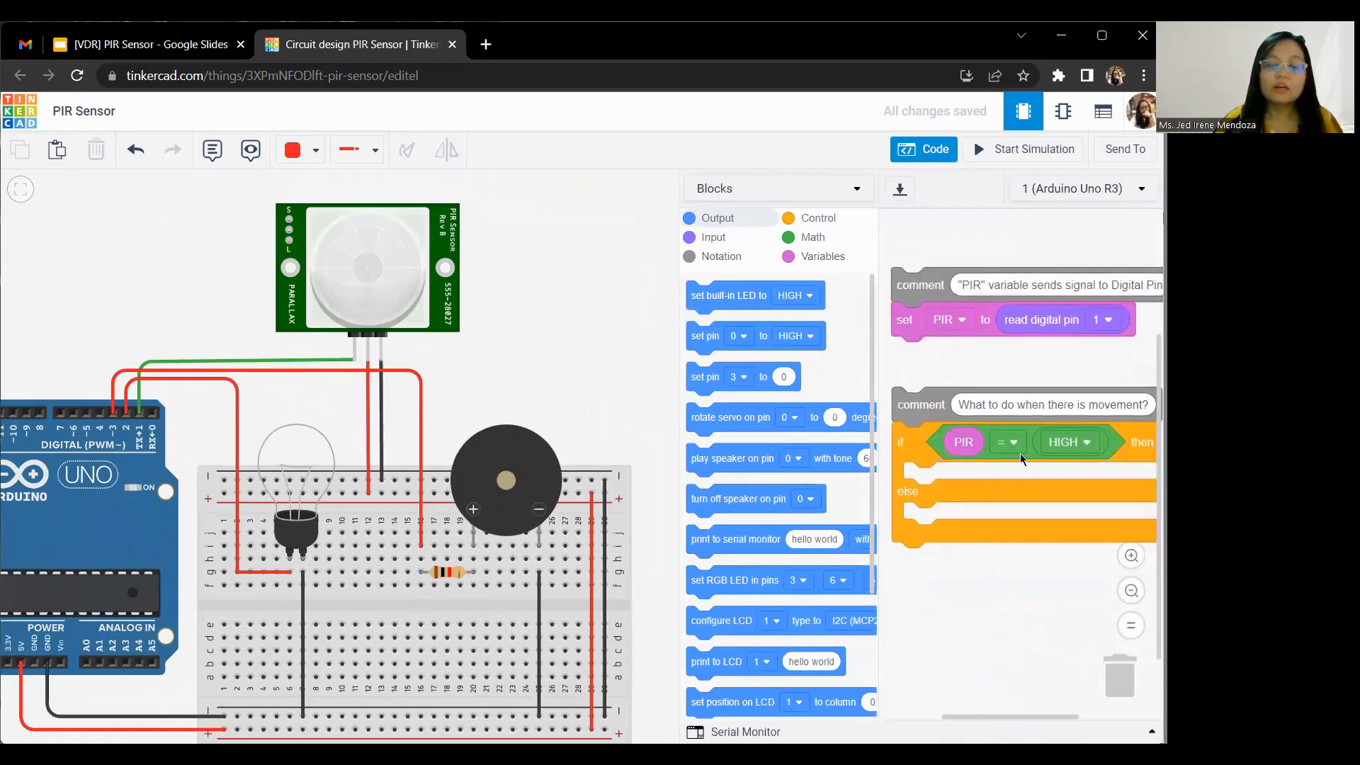
click(679, 263)
drag(676, 265, 624, 265)
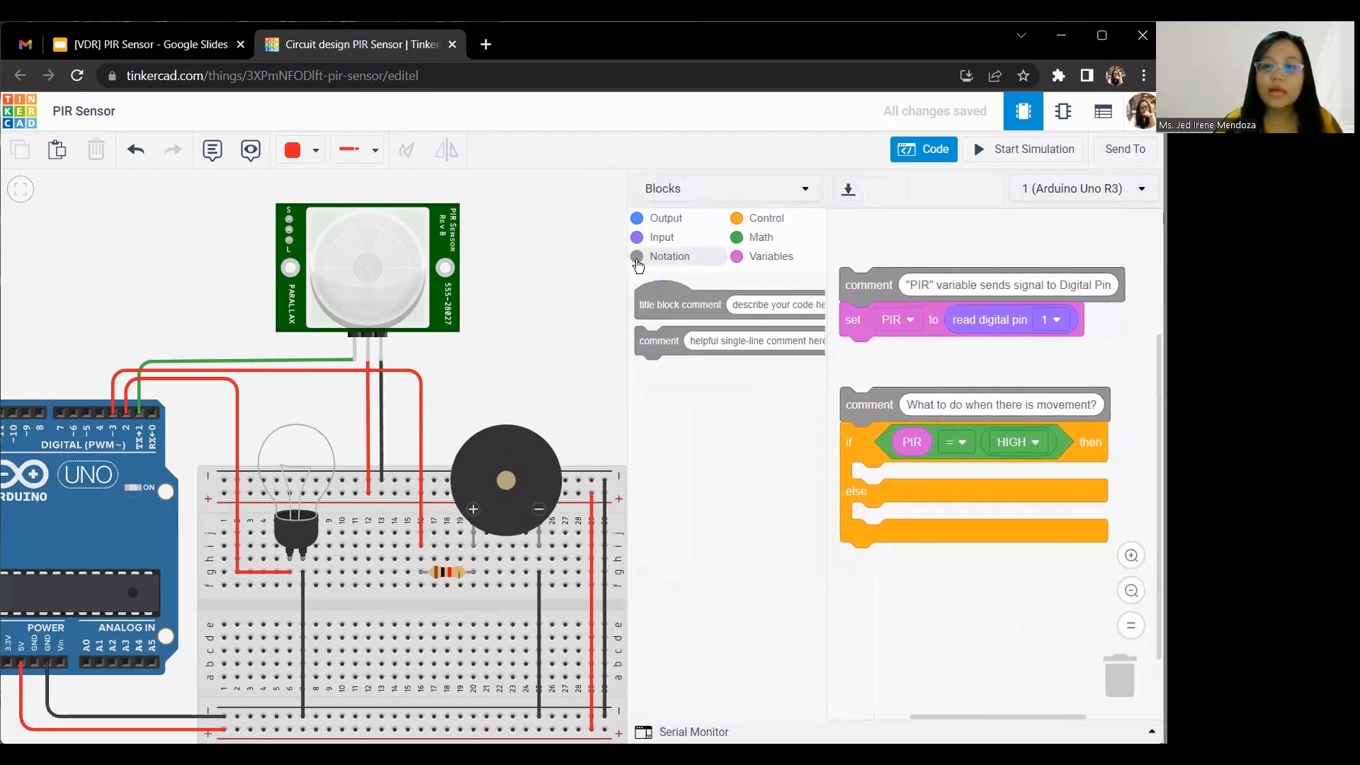
Step: Add a set pin output block to the if block's then branch, setting pin 2 to HIGH, and check the bulb's pin wire
click(678, 224)
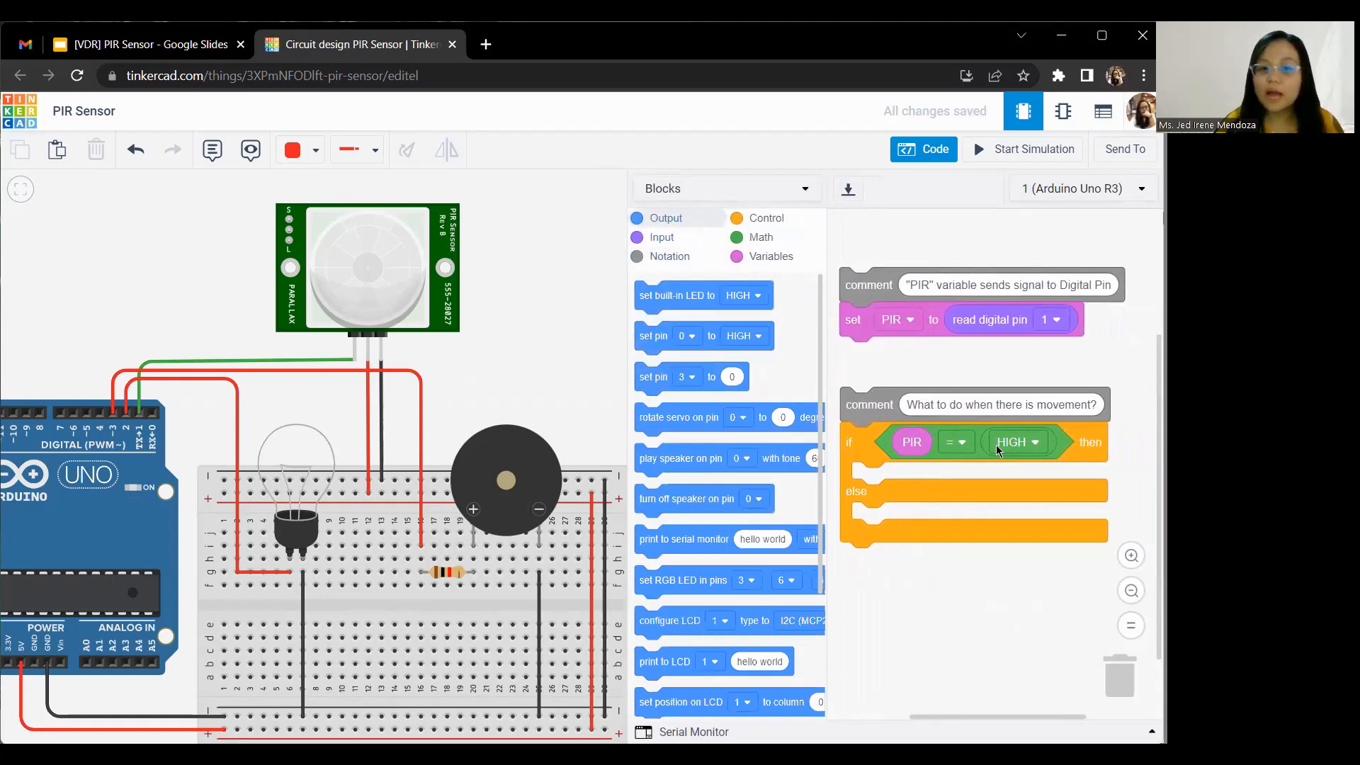
drag(655, 339, 871, 476)
click(918, 479)
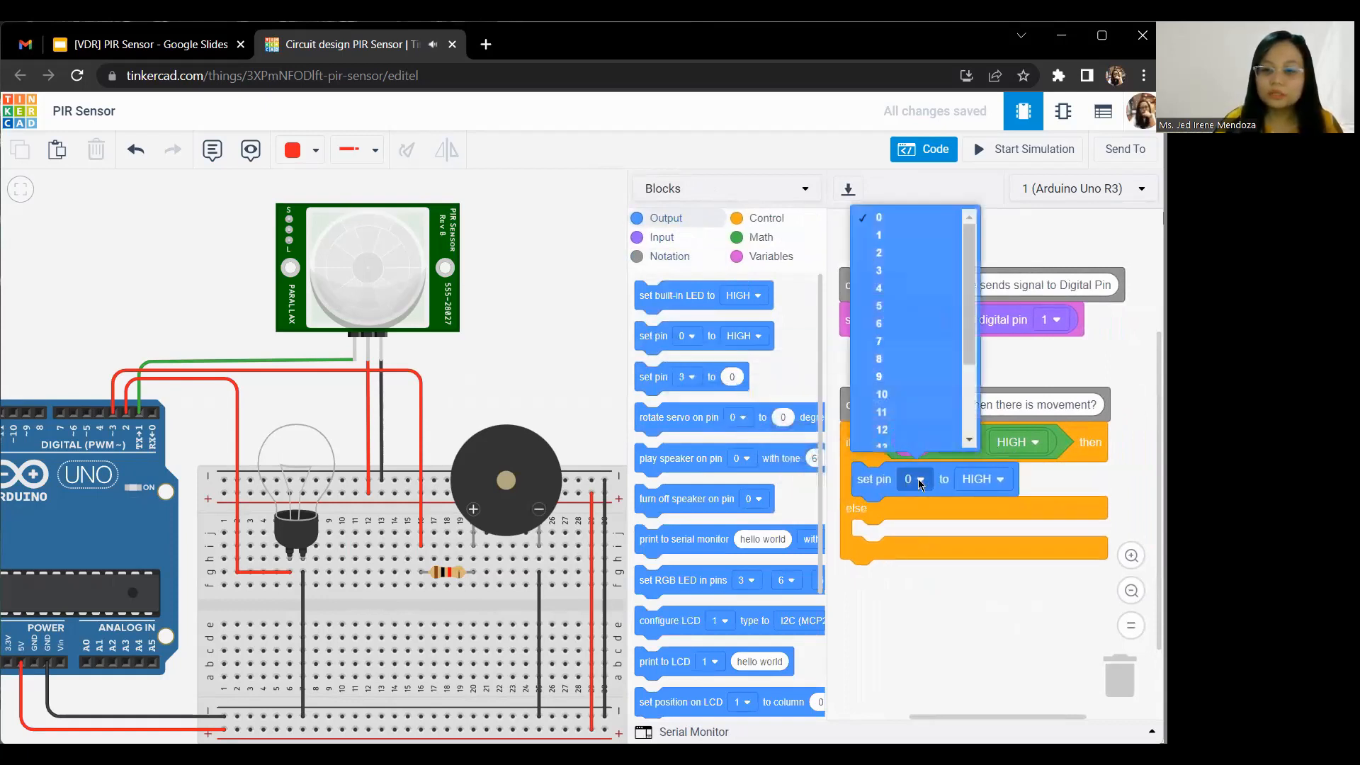
click(902, 253)
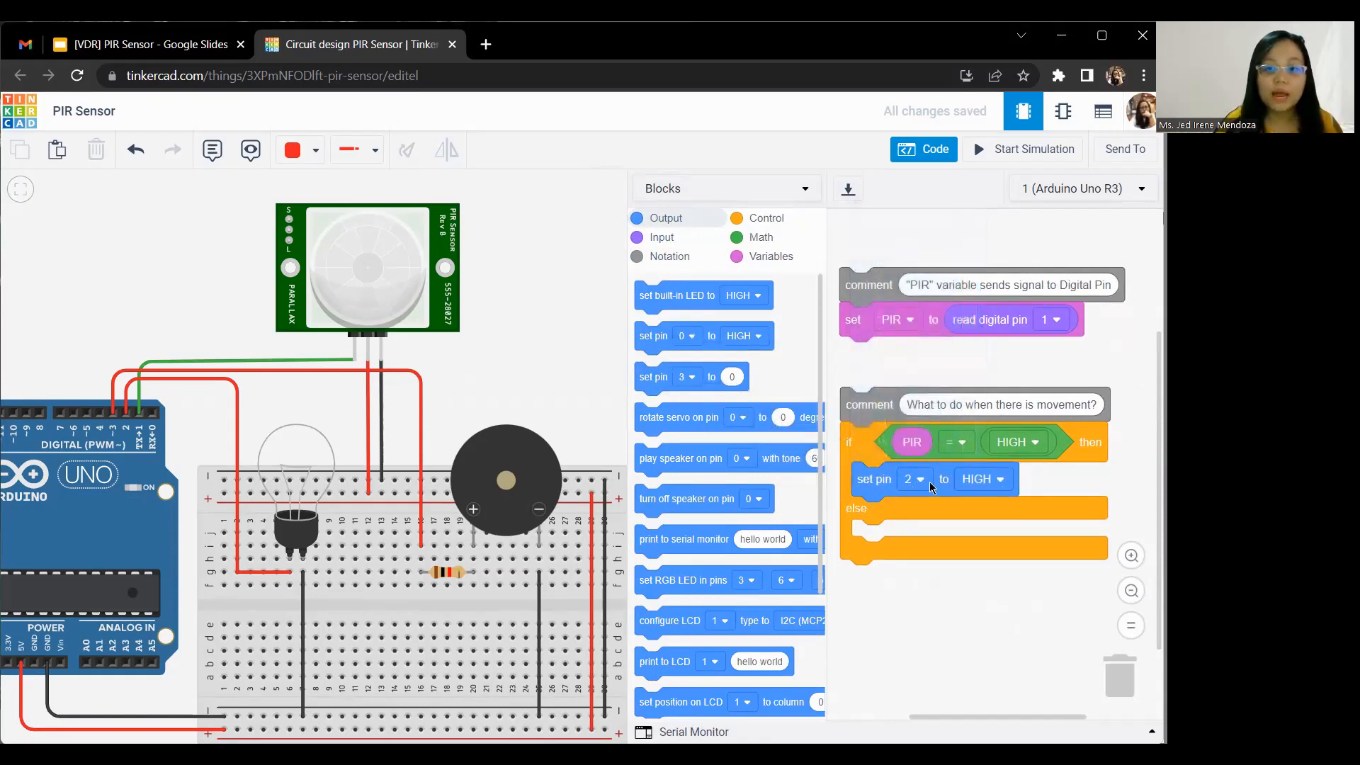
click(908, 481)
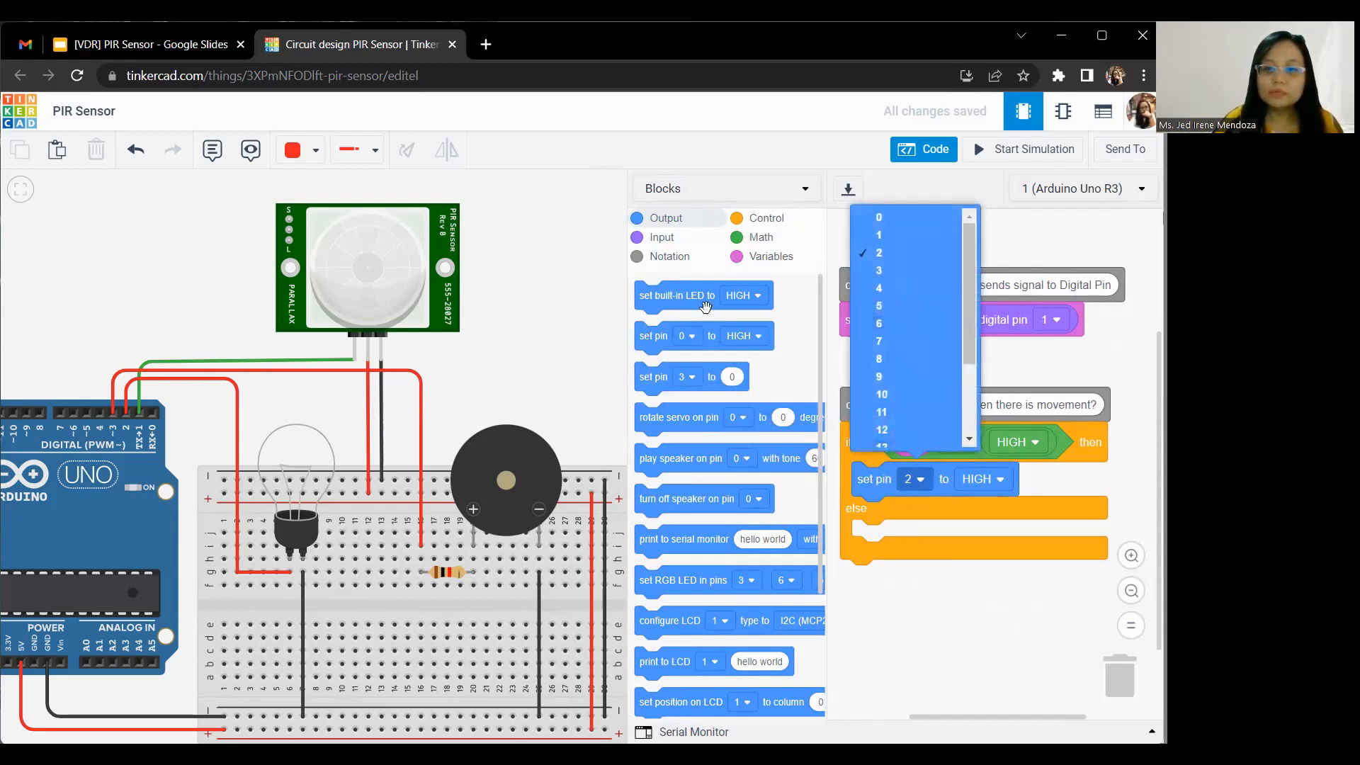
click(128, 395)
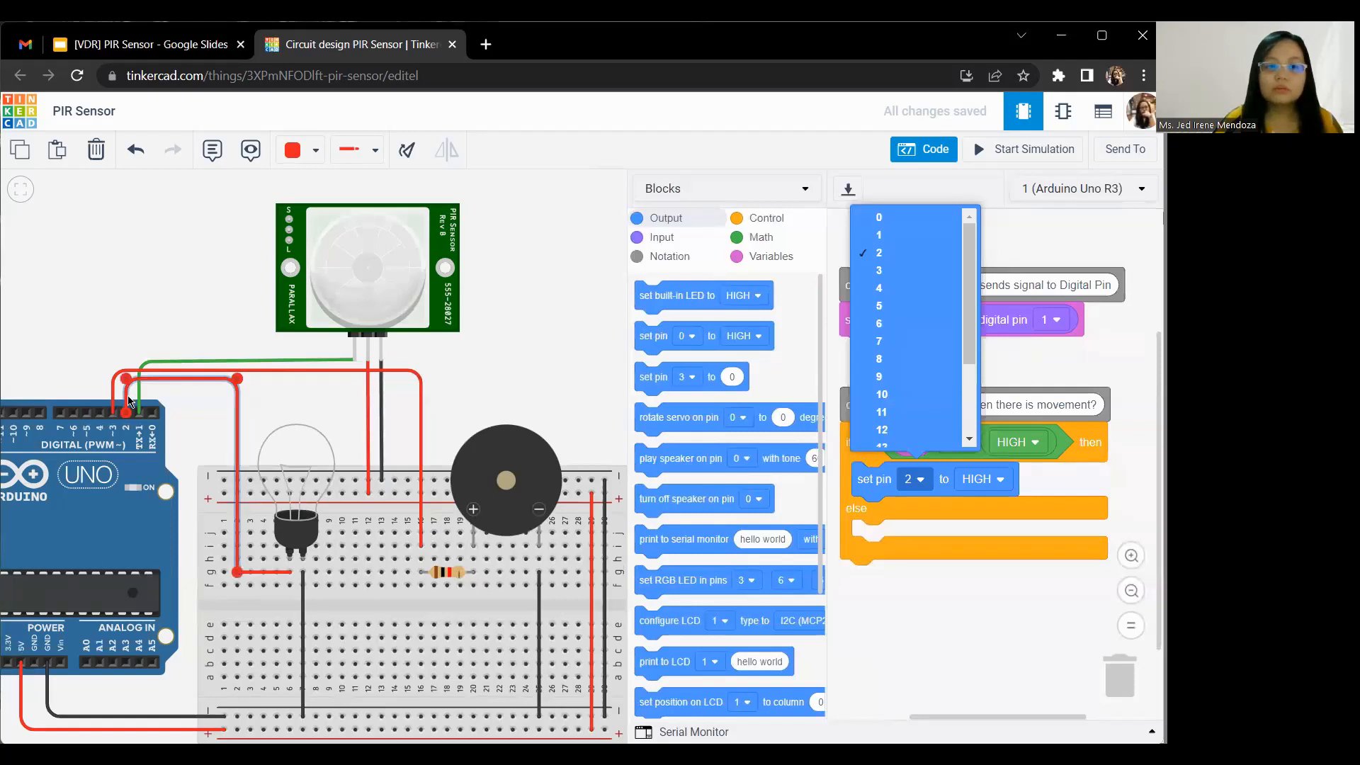
click(948, 629)
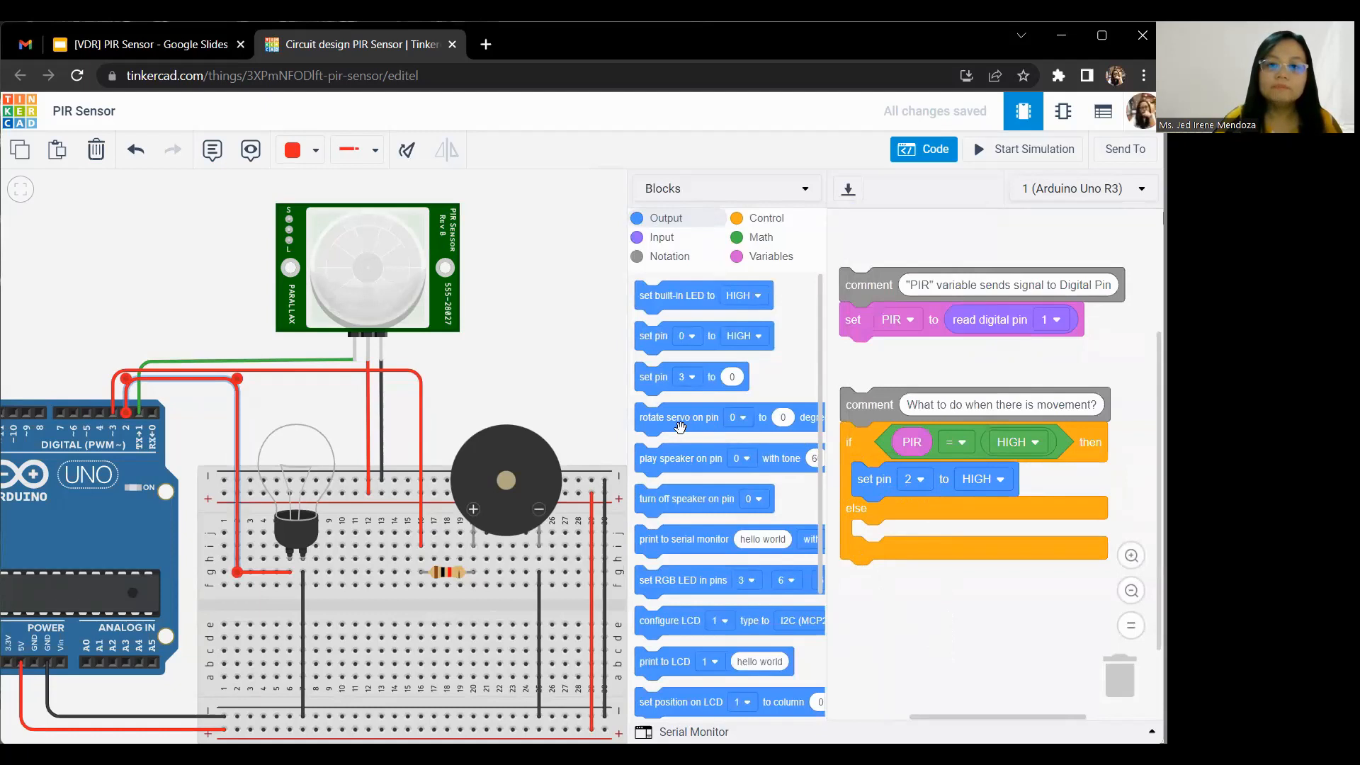
Step: Add a play speaker block below the set pin block in the then branch and set its pin to 3
drag(652, 461, 874, 516)
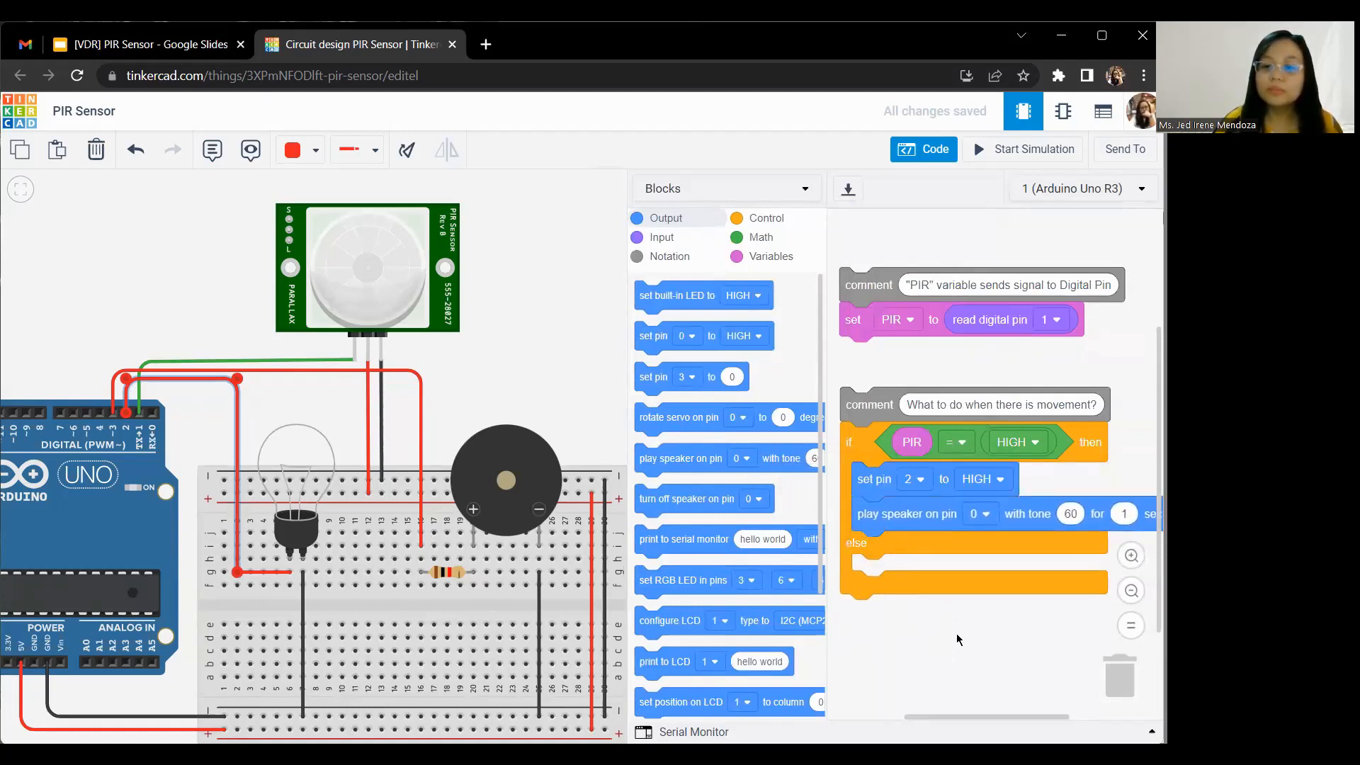
scroll(959, 576, down, 2)
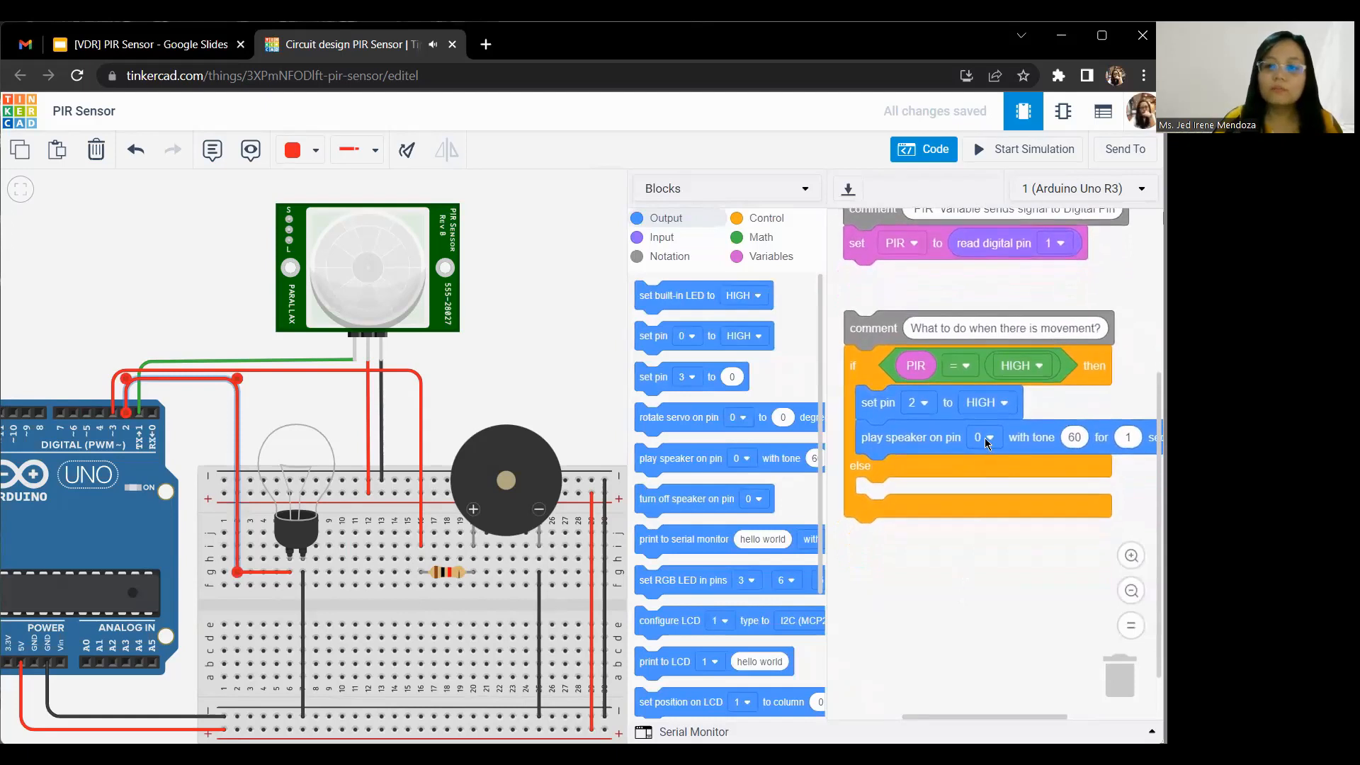
click(987, 439)
click(963, 532)
Step: Add a set pin output block to the if block's else branch, setting pin 2 to LOW
scroll(1002, 582, up, 1)
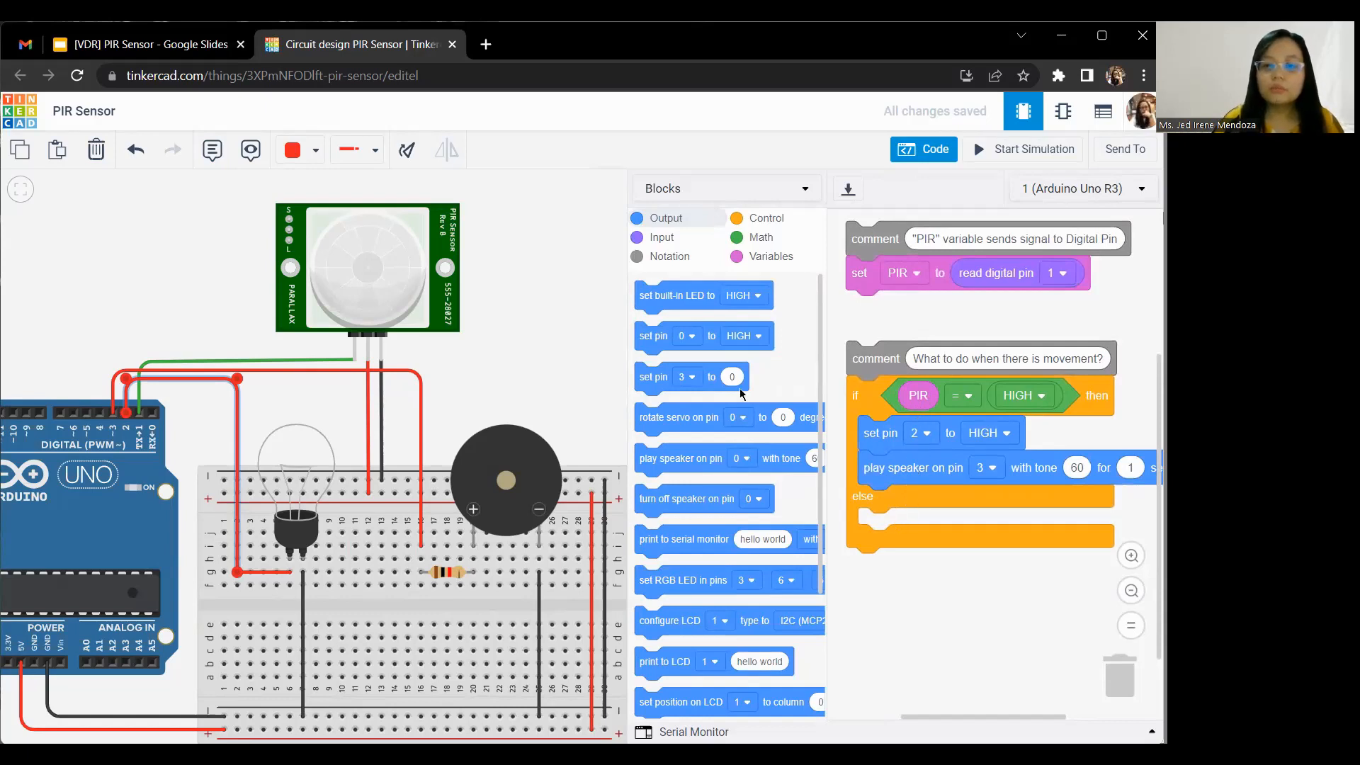
drag(653, 338, 853, 524)
click(920, 524)
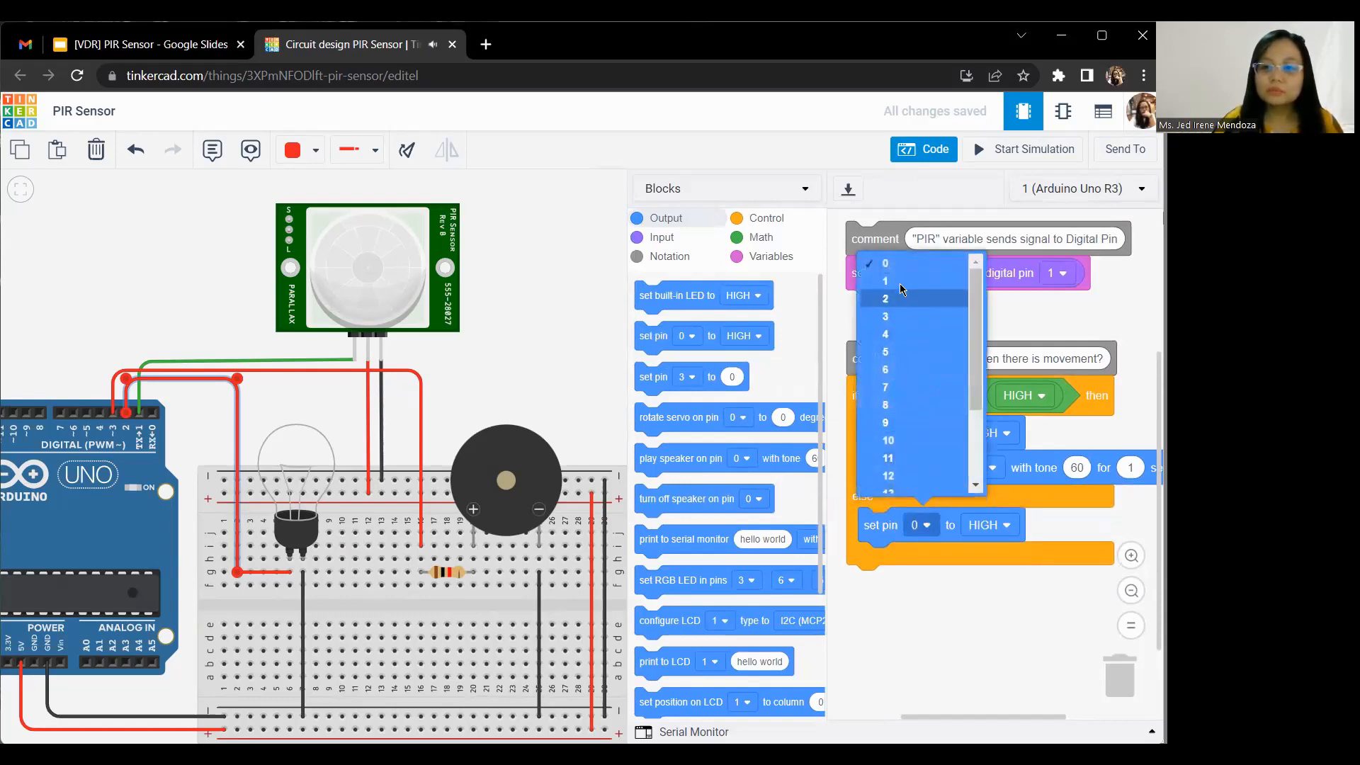
click(896, 309)
click(988, 526)
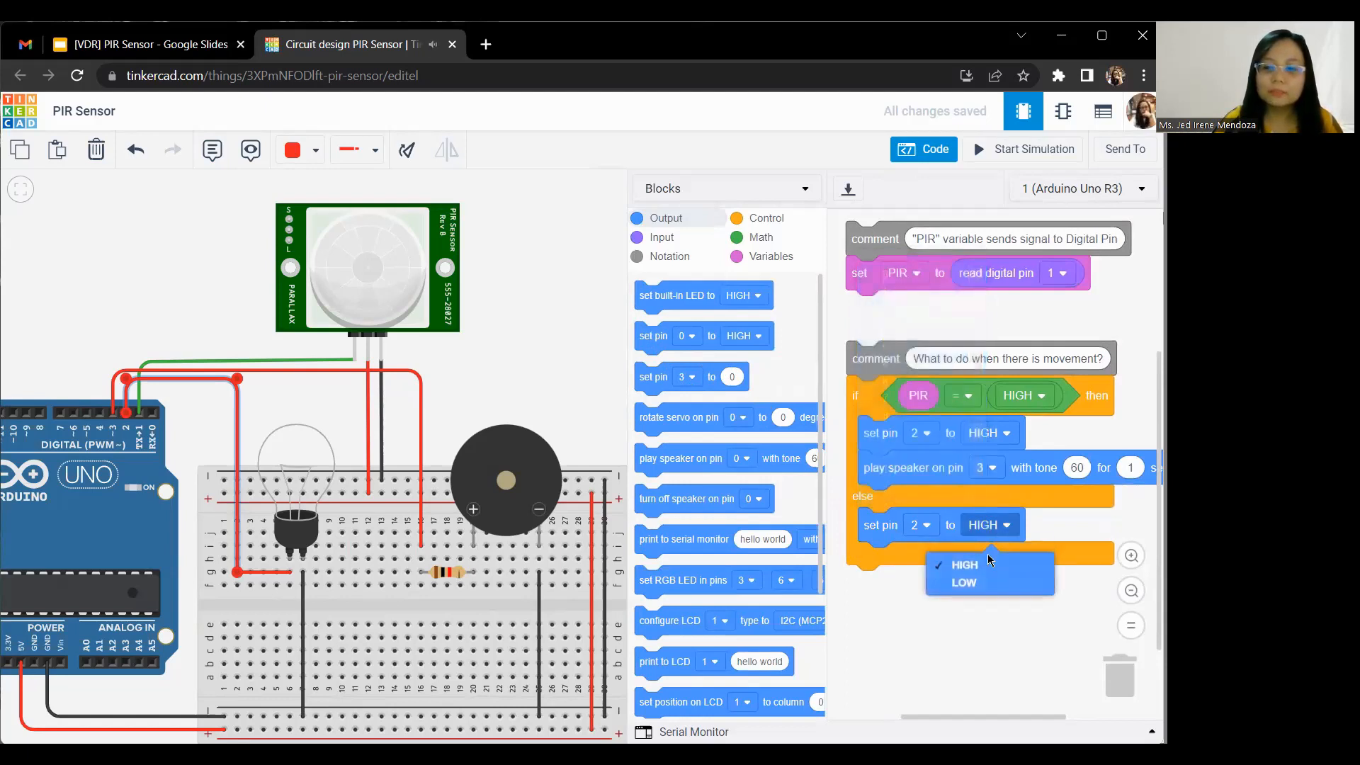
click(973, 587)
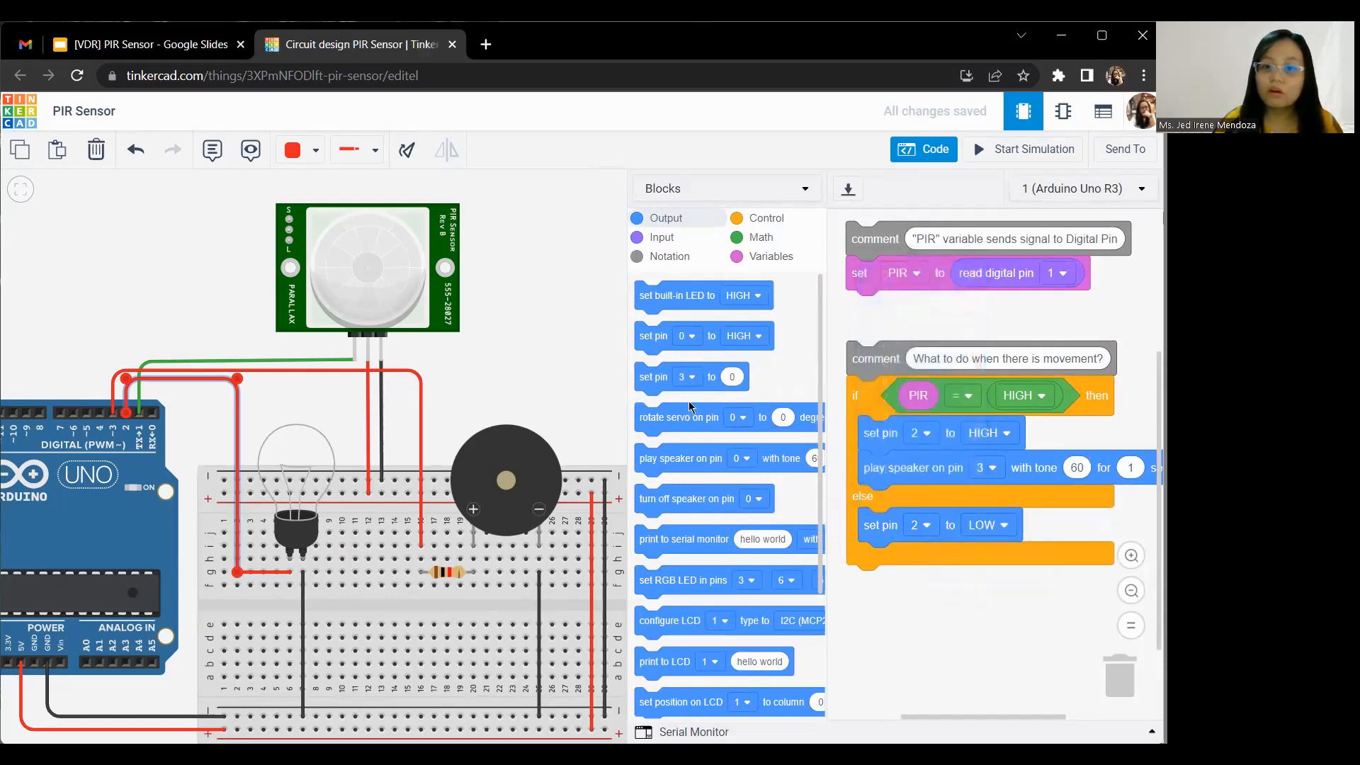
Step: Add a turn off speaker block below the set pin block in the else branch and set its pin to 3
drag(662, 497, 890, 561)
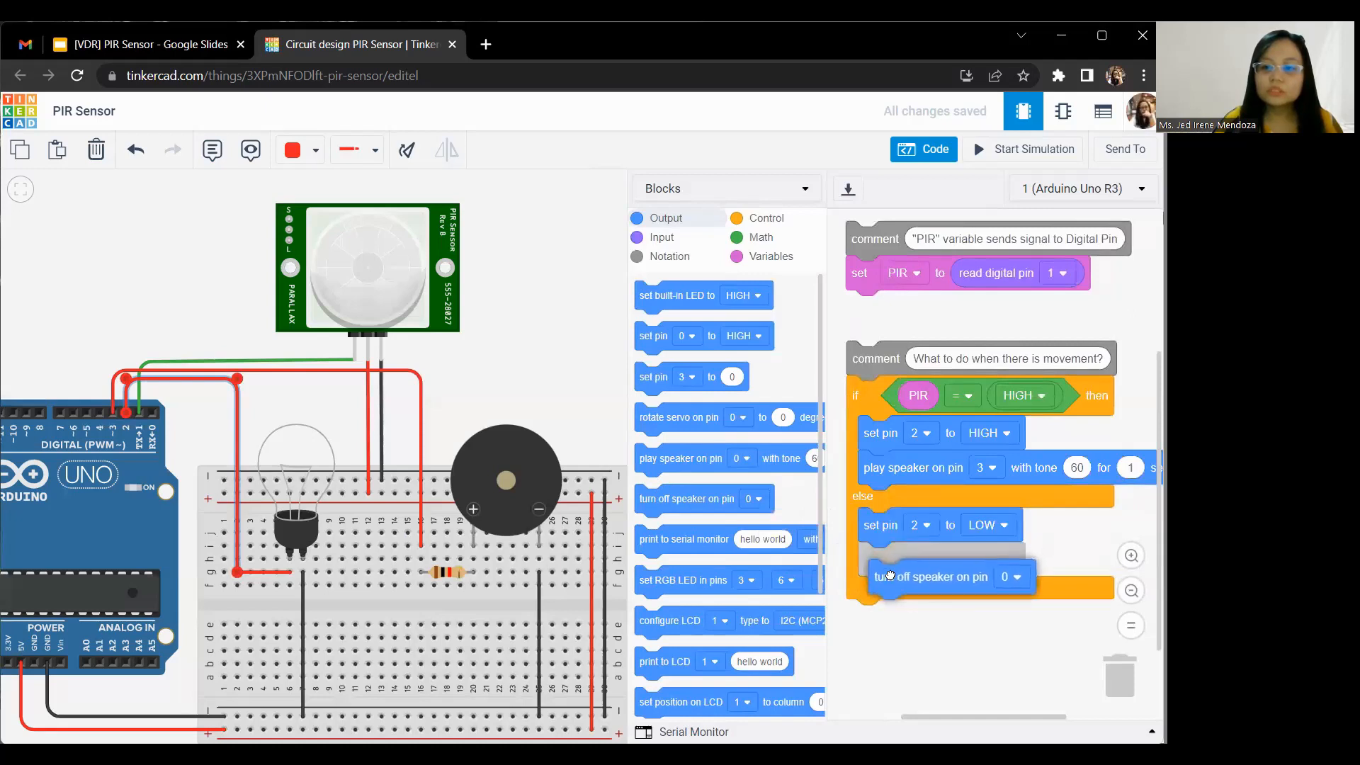
click(1000, 559)
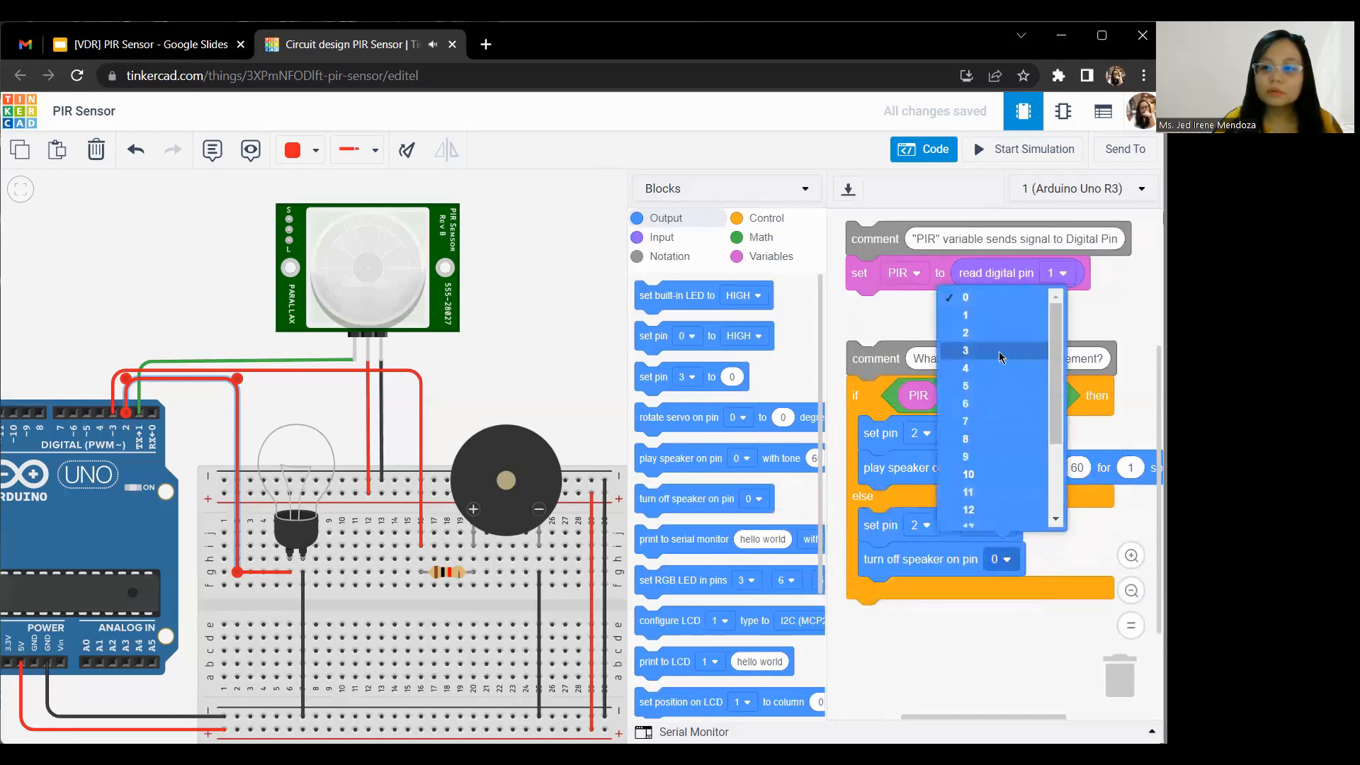
click(998, 351)
drag(980, 632, 982, 668)
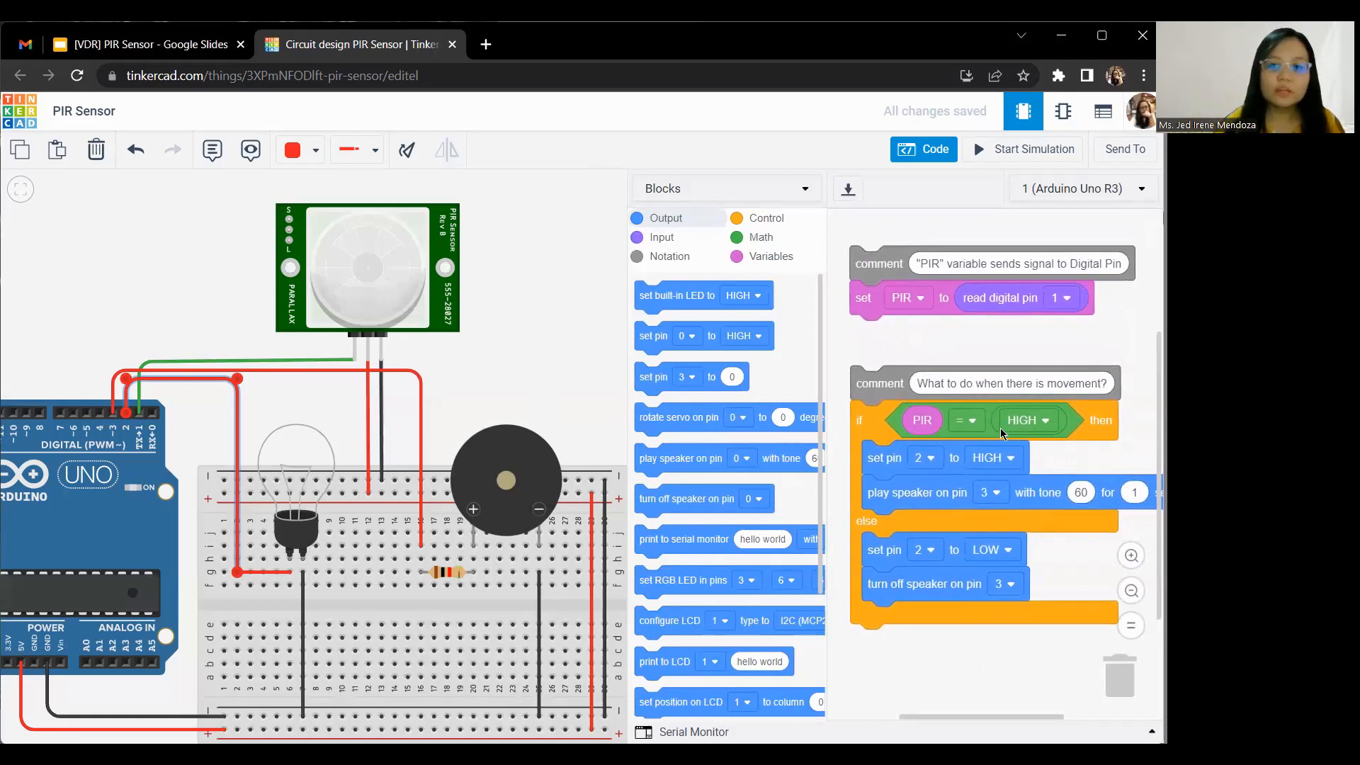
Step: Review the if condition's value options, the wire on Arduino pin 3 and the piezo against the code blocks
click(1031, 425)
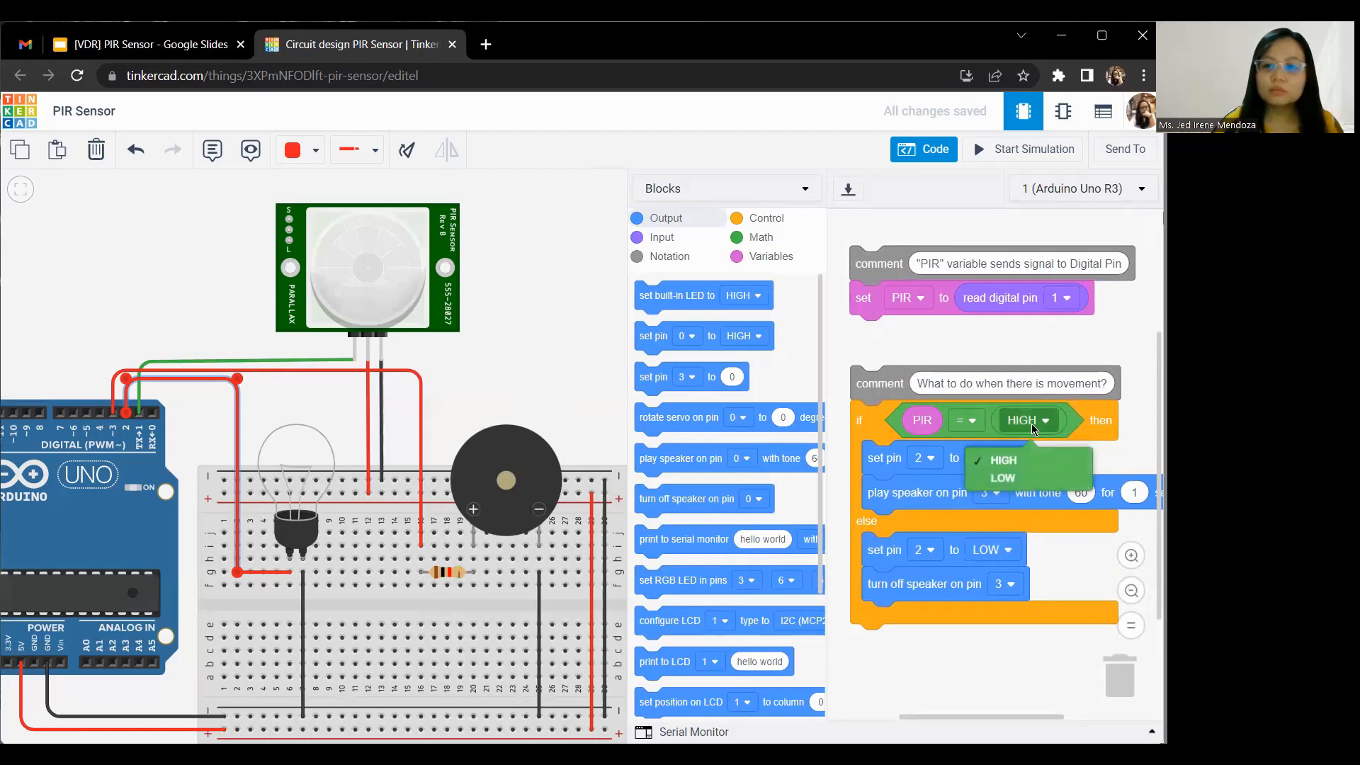
click(1072, 351)
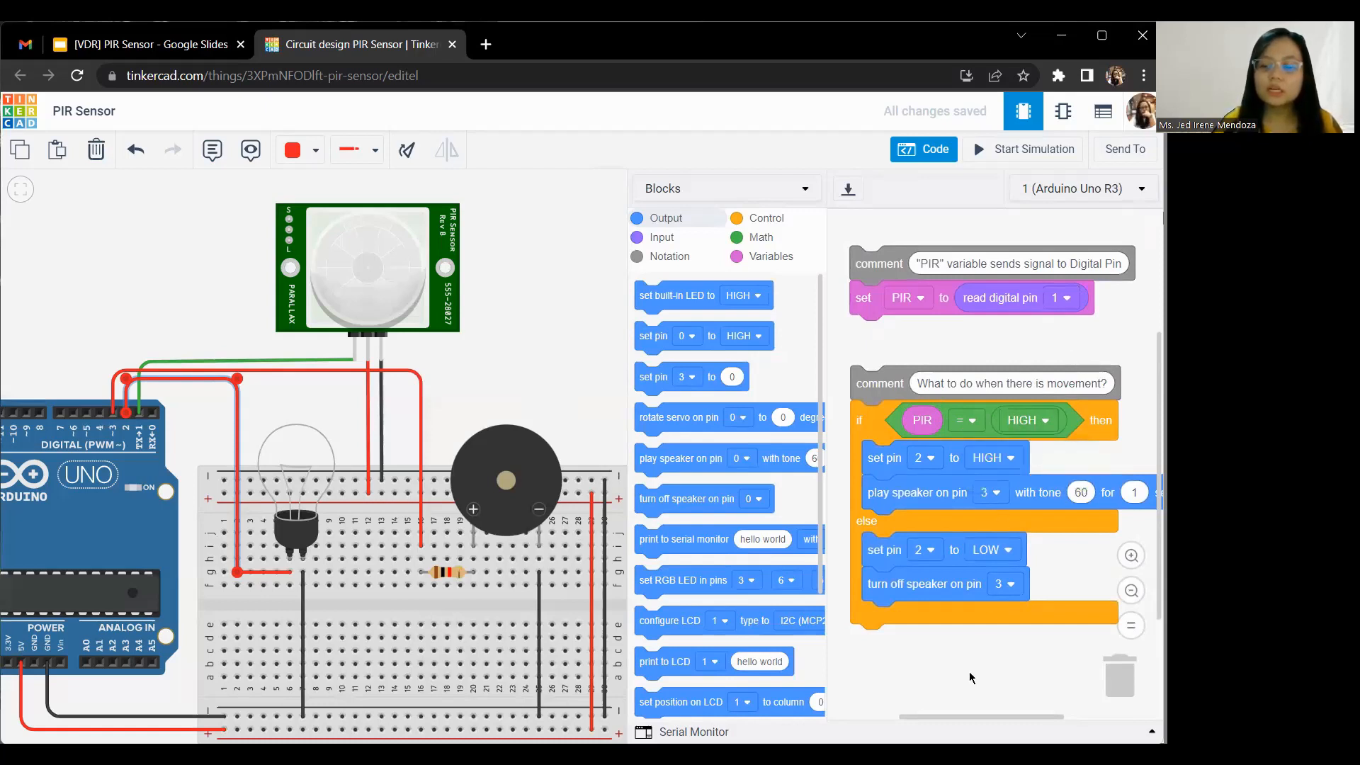
scroll(969, 663, down, 1)
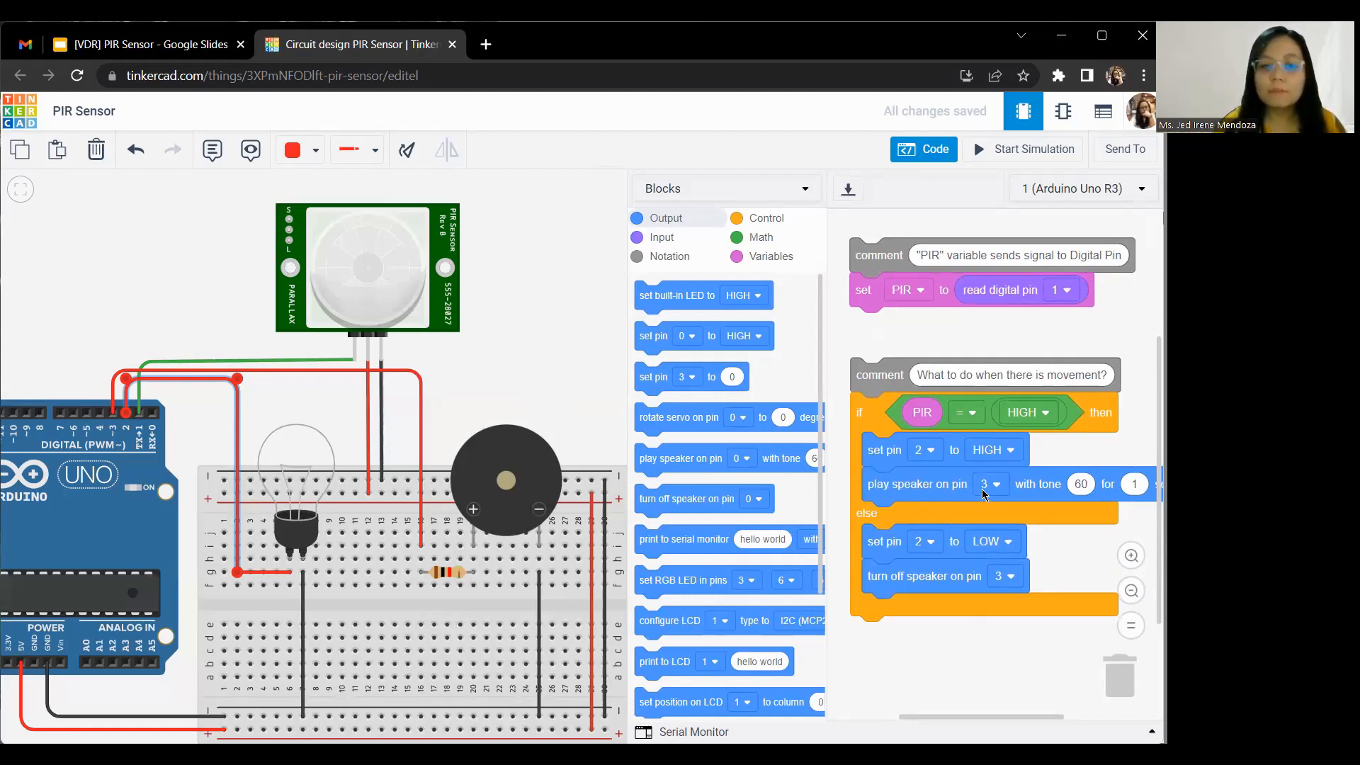
click(420, 409)
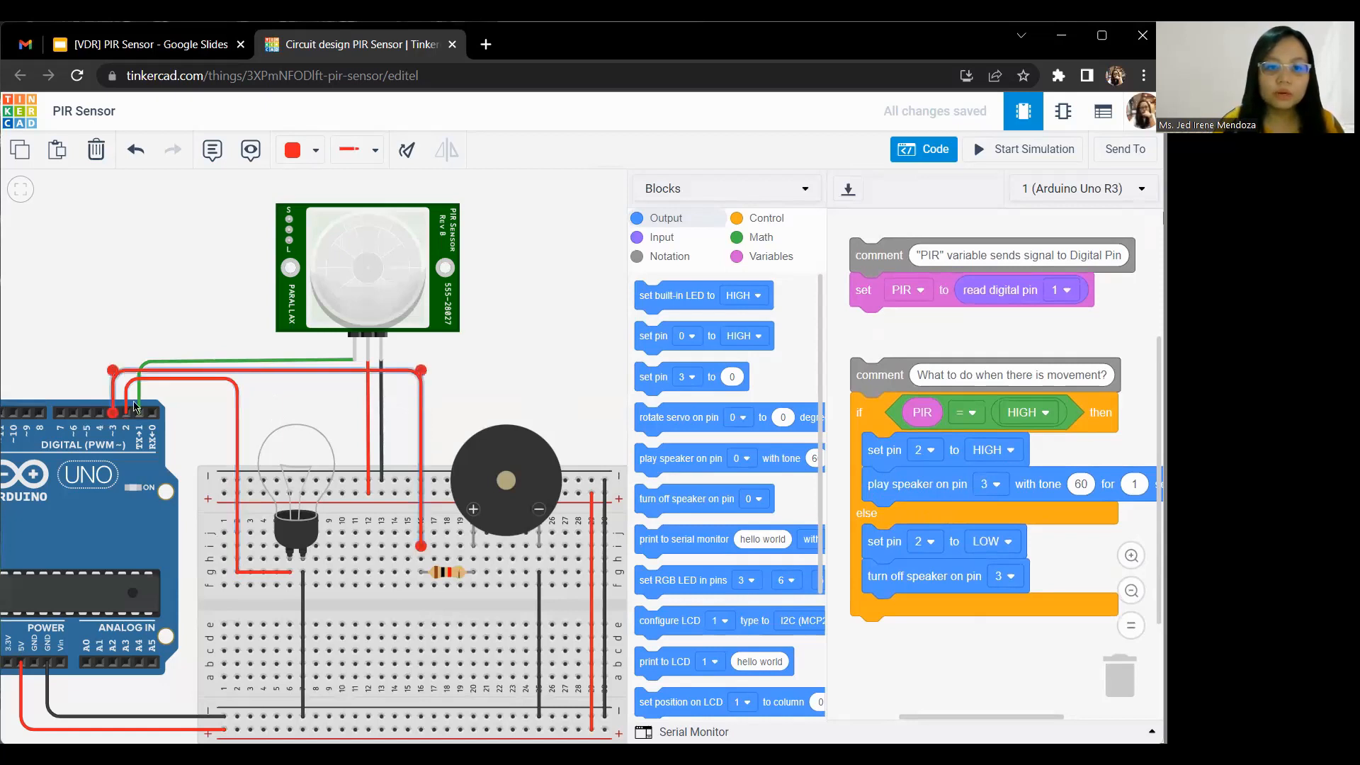
scroll(109, 417, up, 3)
scroll(110, 418, down, 3)
click(527, 381)
drag(541, 378, 528, 360)
drag(947, 647, 949, 640)
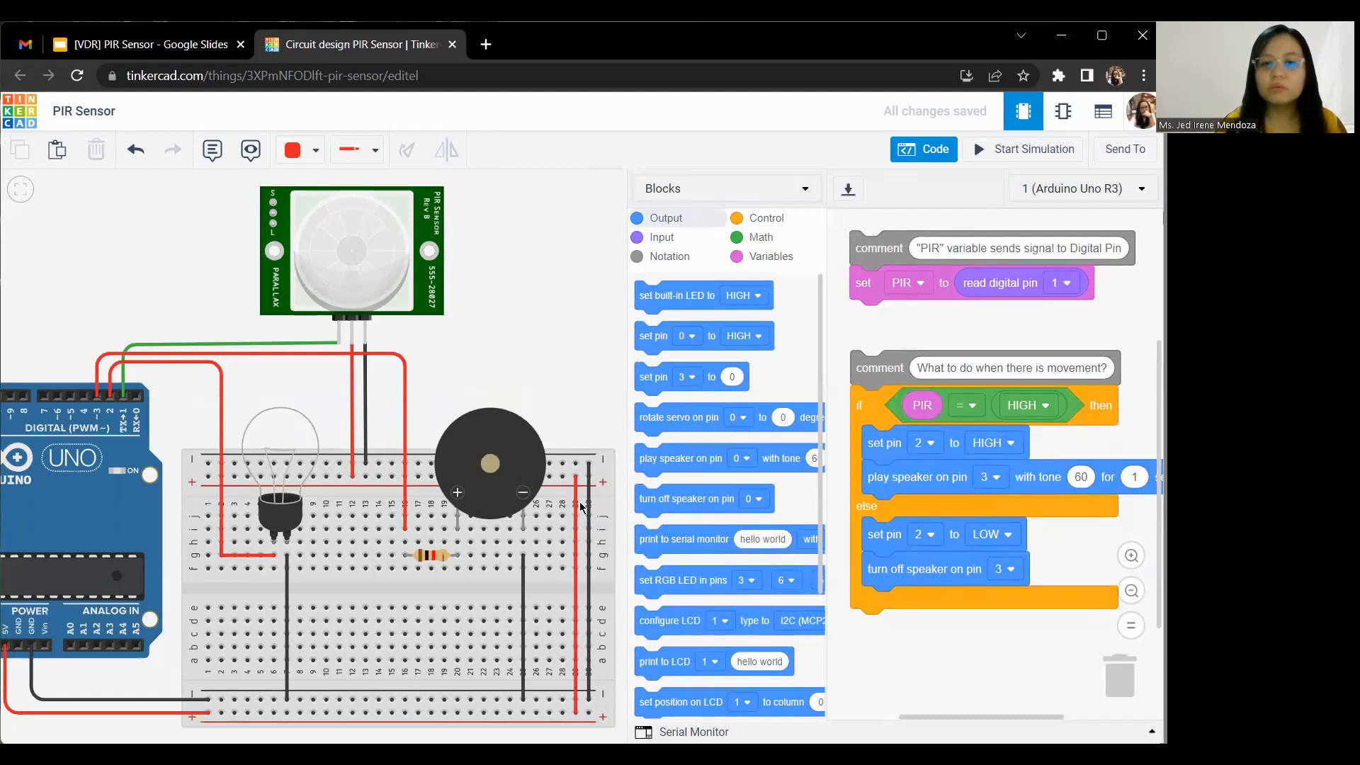
click(493, 471)
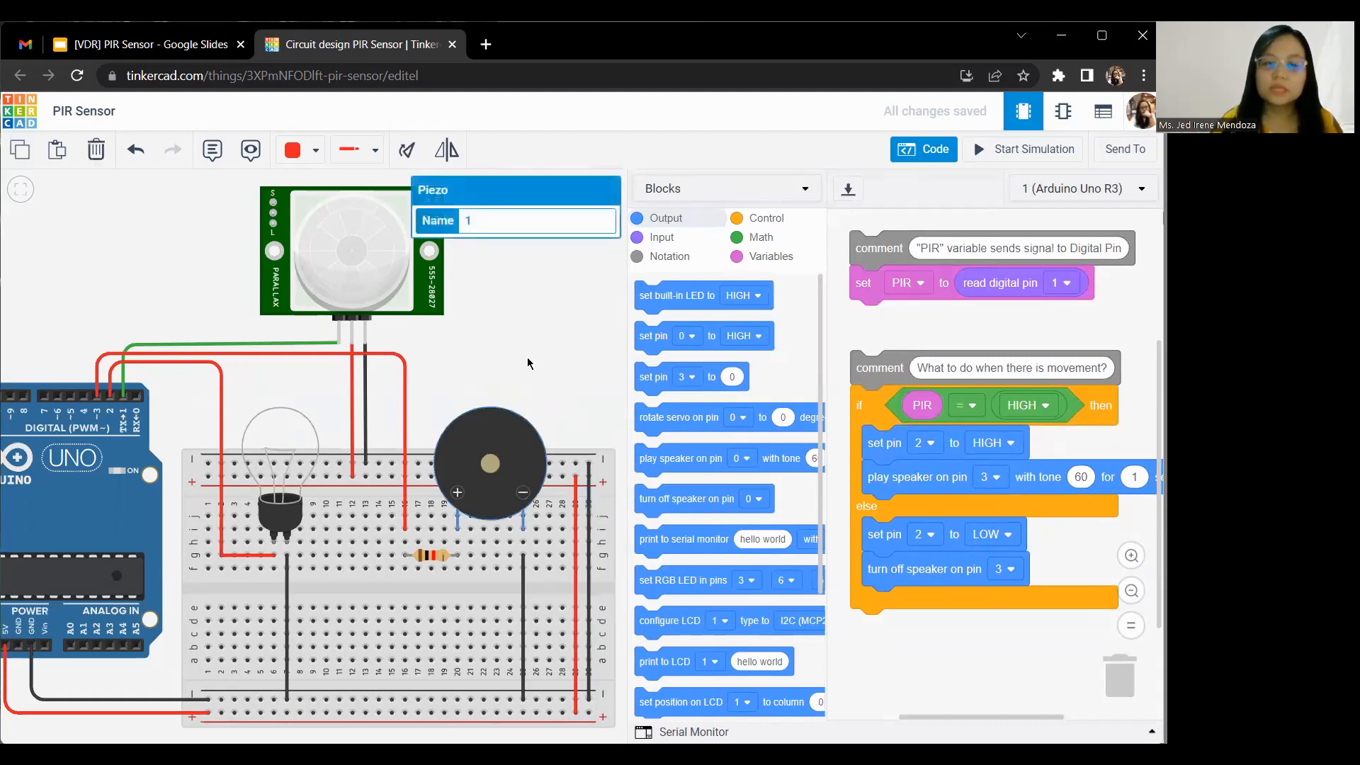
click(538, 303)
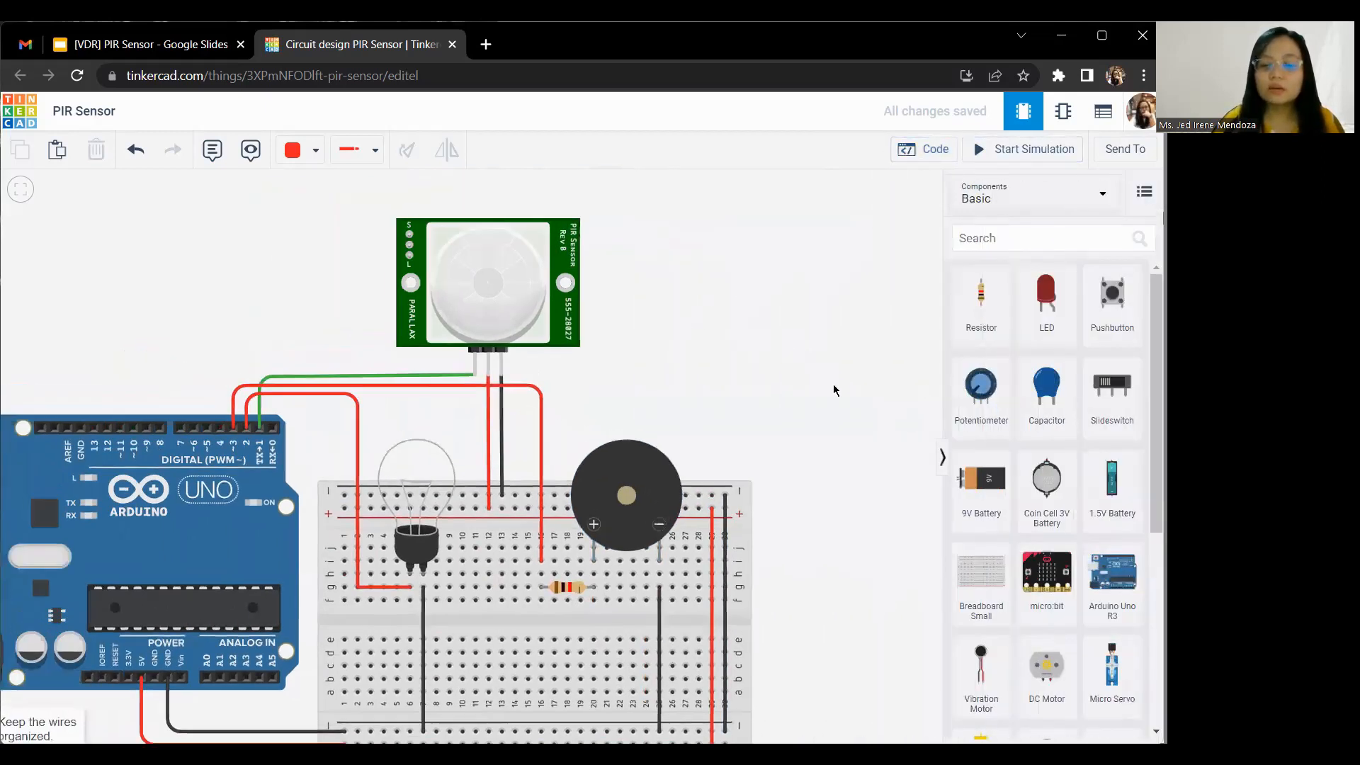
Step: Close the code area, start the simulation and move the PIR sensor's target within its detection zone
click(1029, 152)
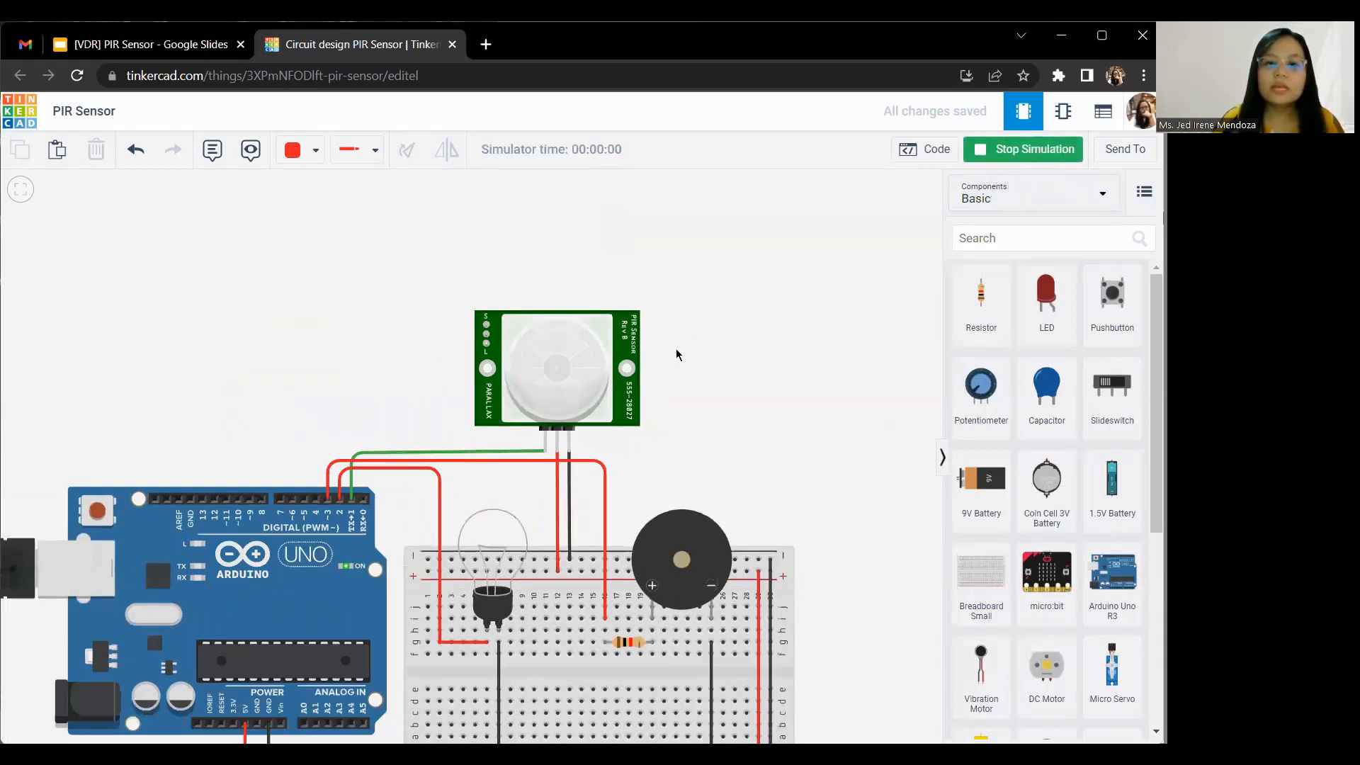
click(616, 350)
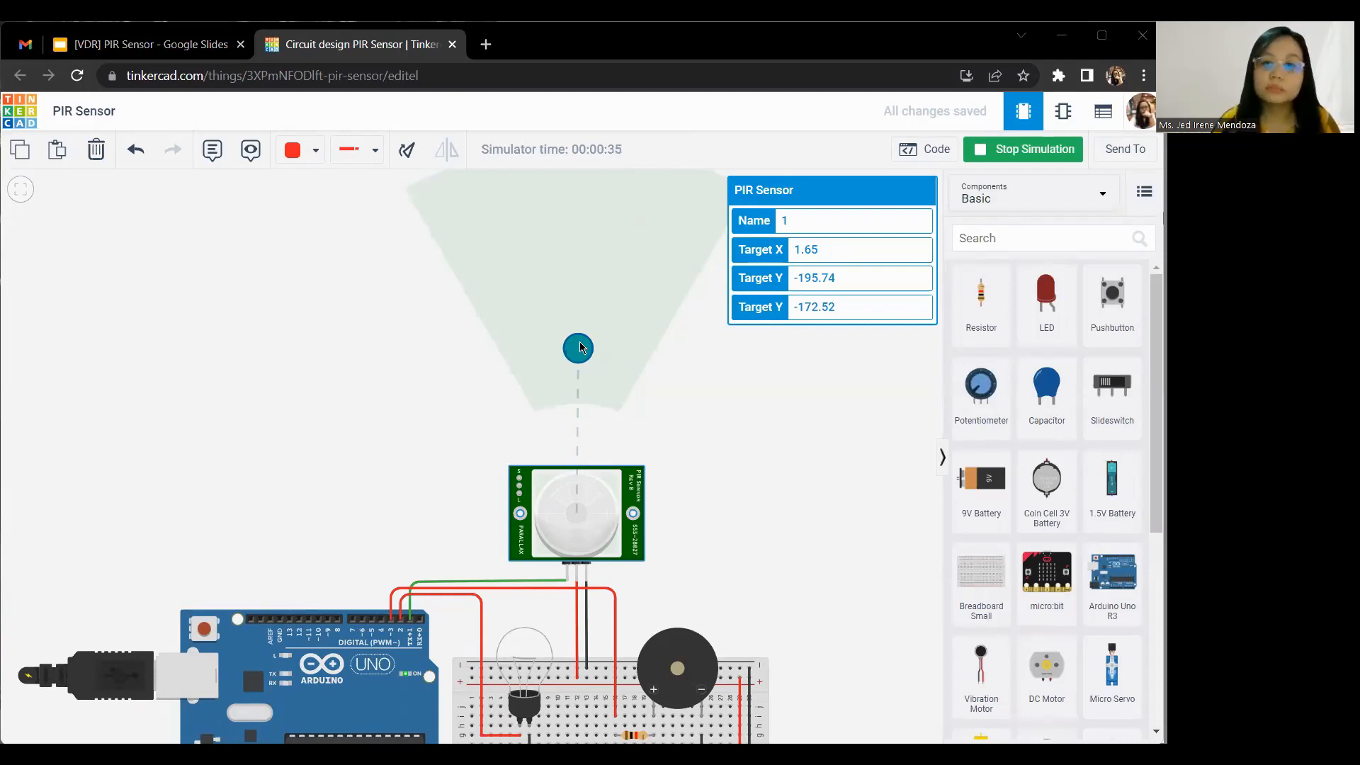
drag(579, 347, 562, 321)
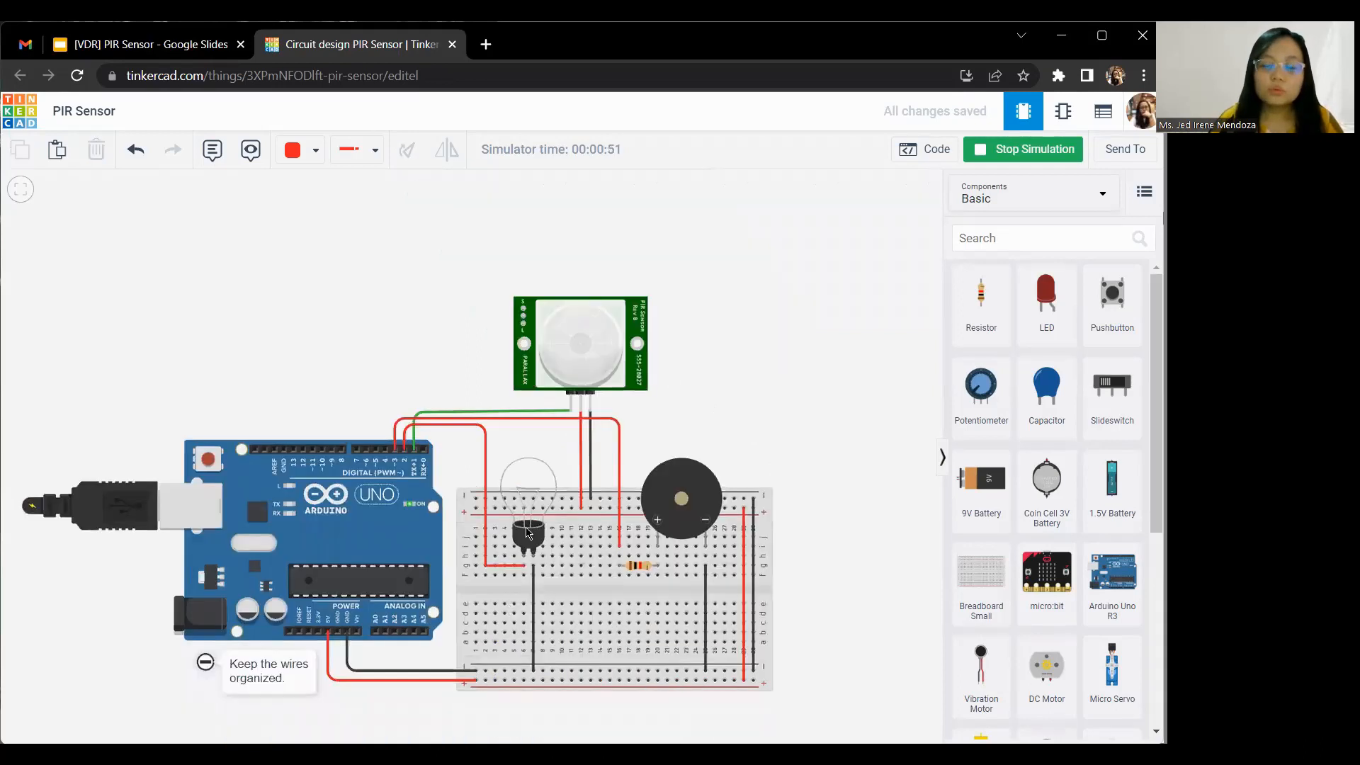
Step: Examine the light bulb, the piezo and their wiring up close while the simulation runs
scroll(526, 529, up, 1)
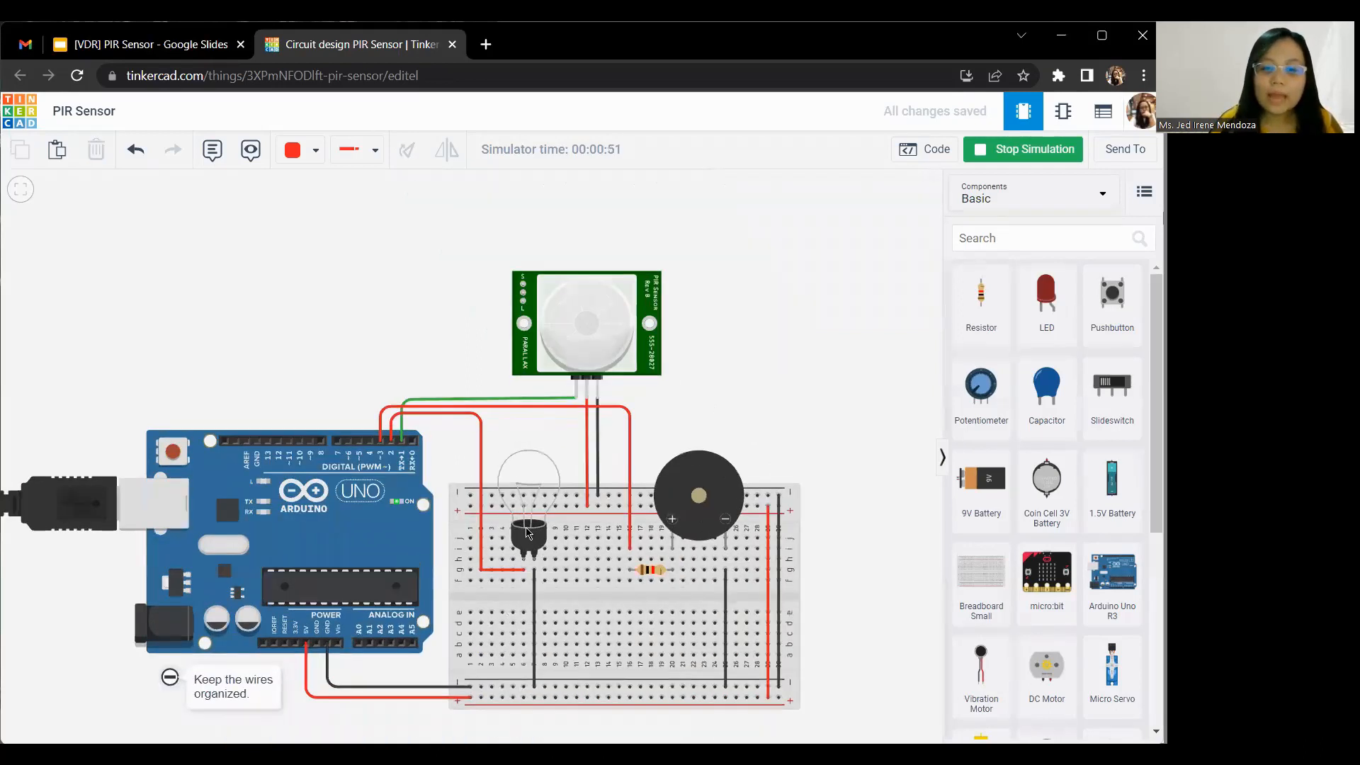
scroll(528, 533, up, 4)
drag(822, 296, 713, 310)
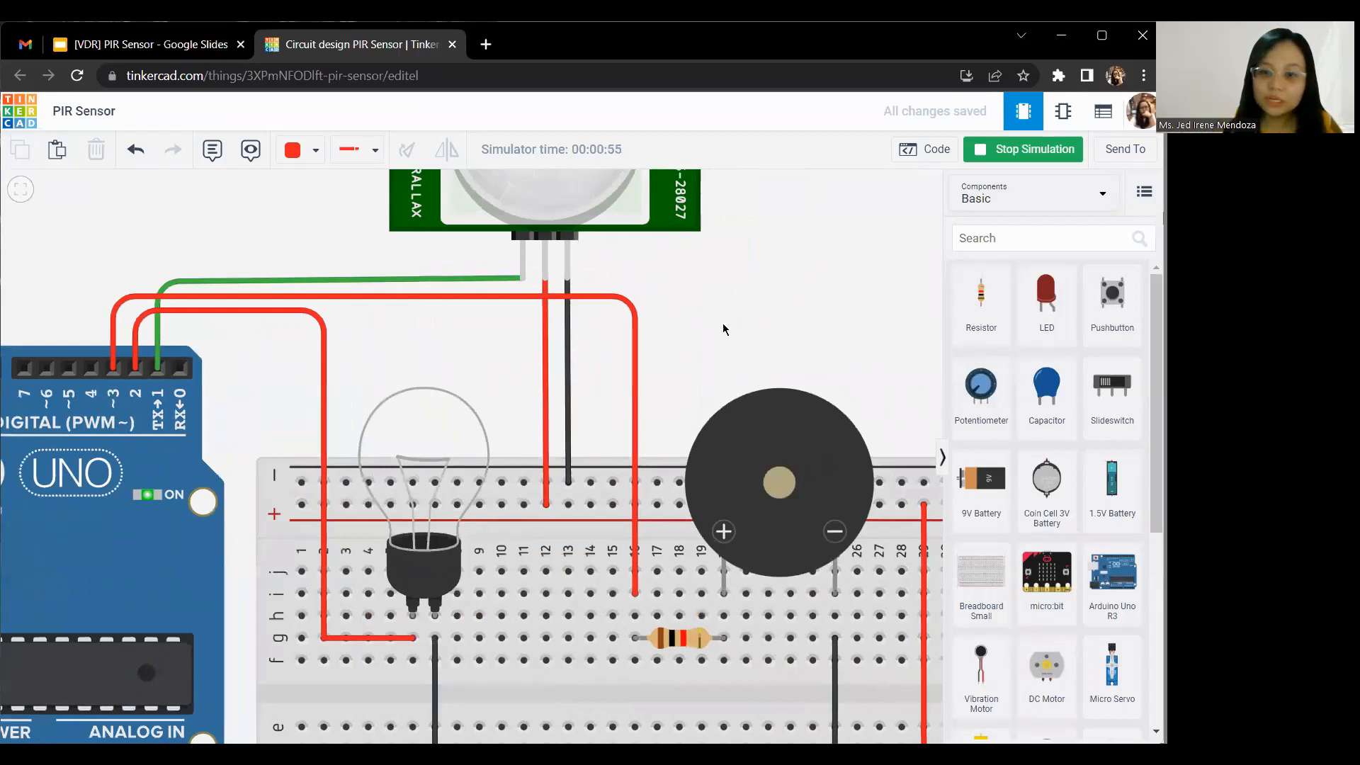
scroll(760, 499, down, 3)
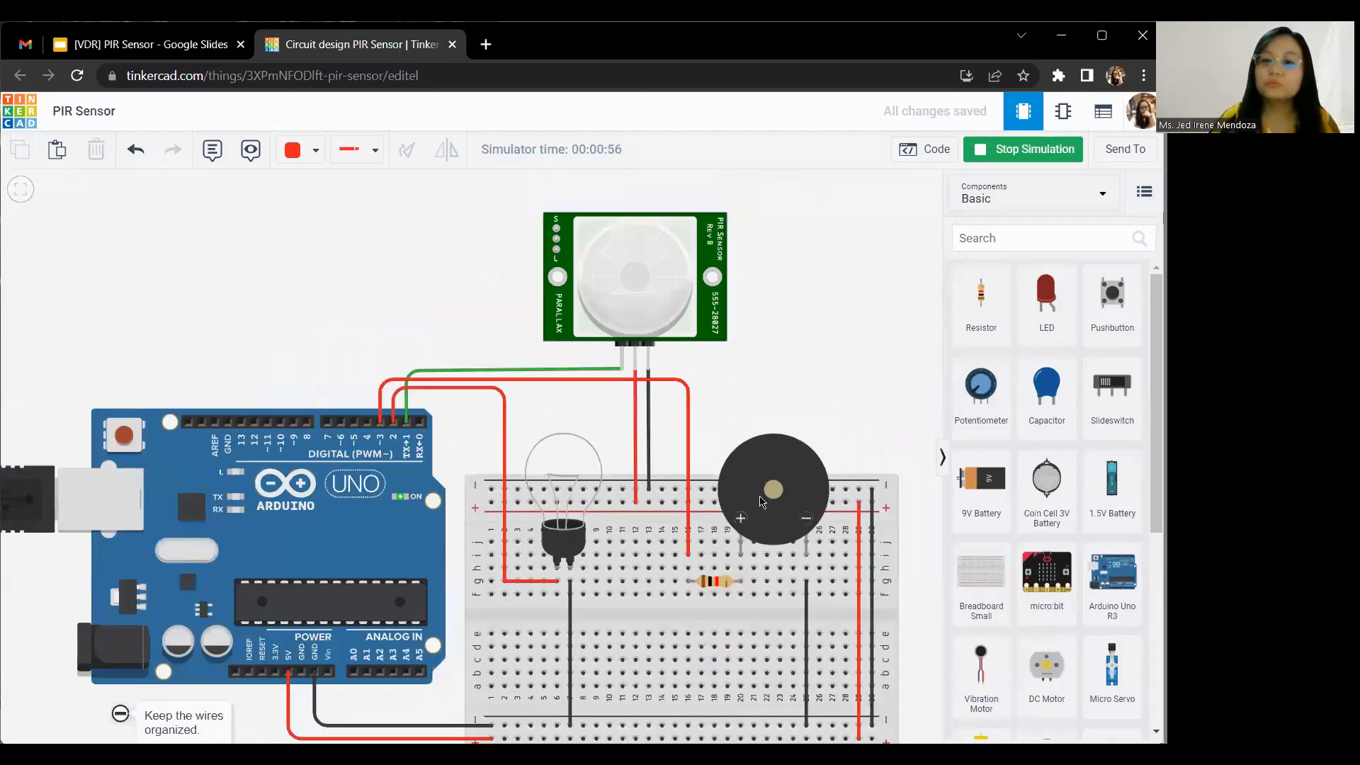
scroll(760, 500, down, 1)
drag(798, 364, 737, 376)
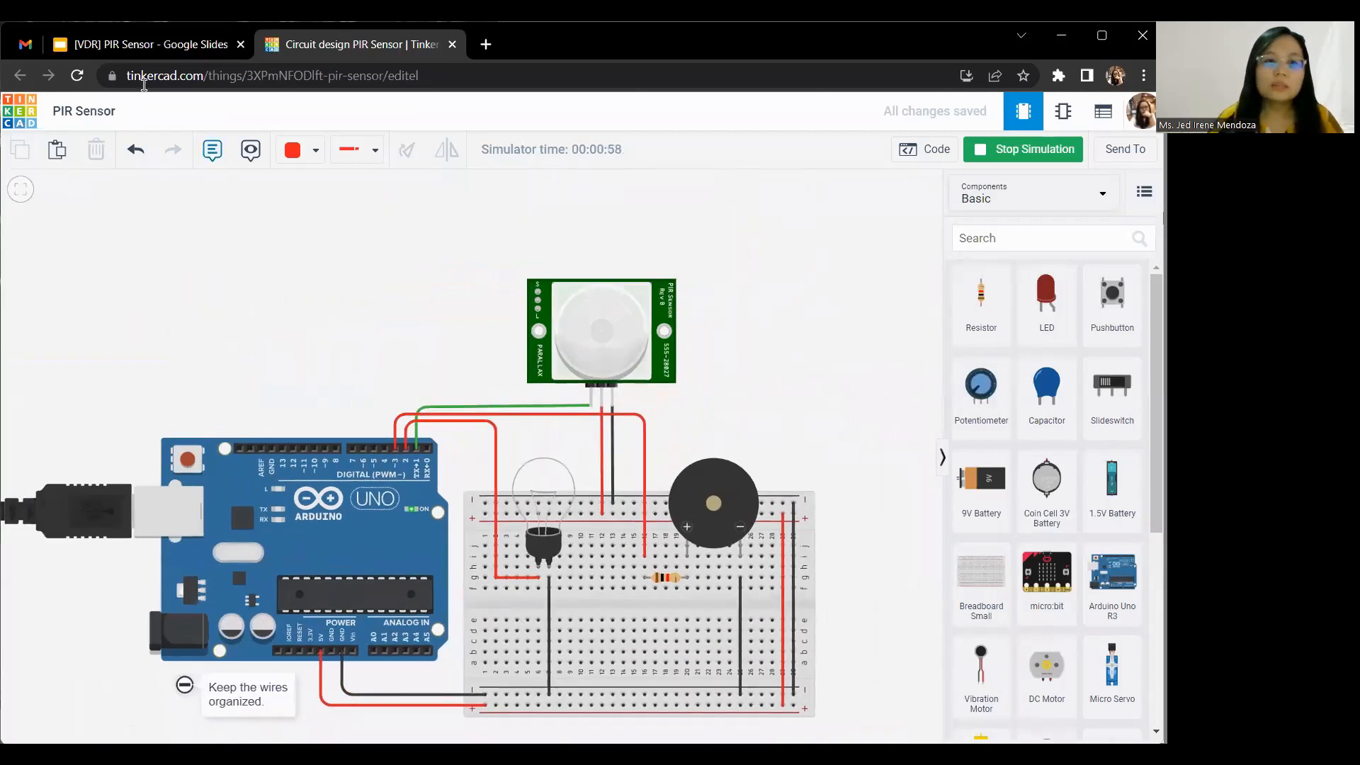
Step: Switch to Google Slides to review the Security Alarm Circuit component list, and return to the Tinkercad circuit
click(129, 45)
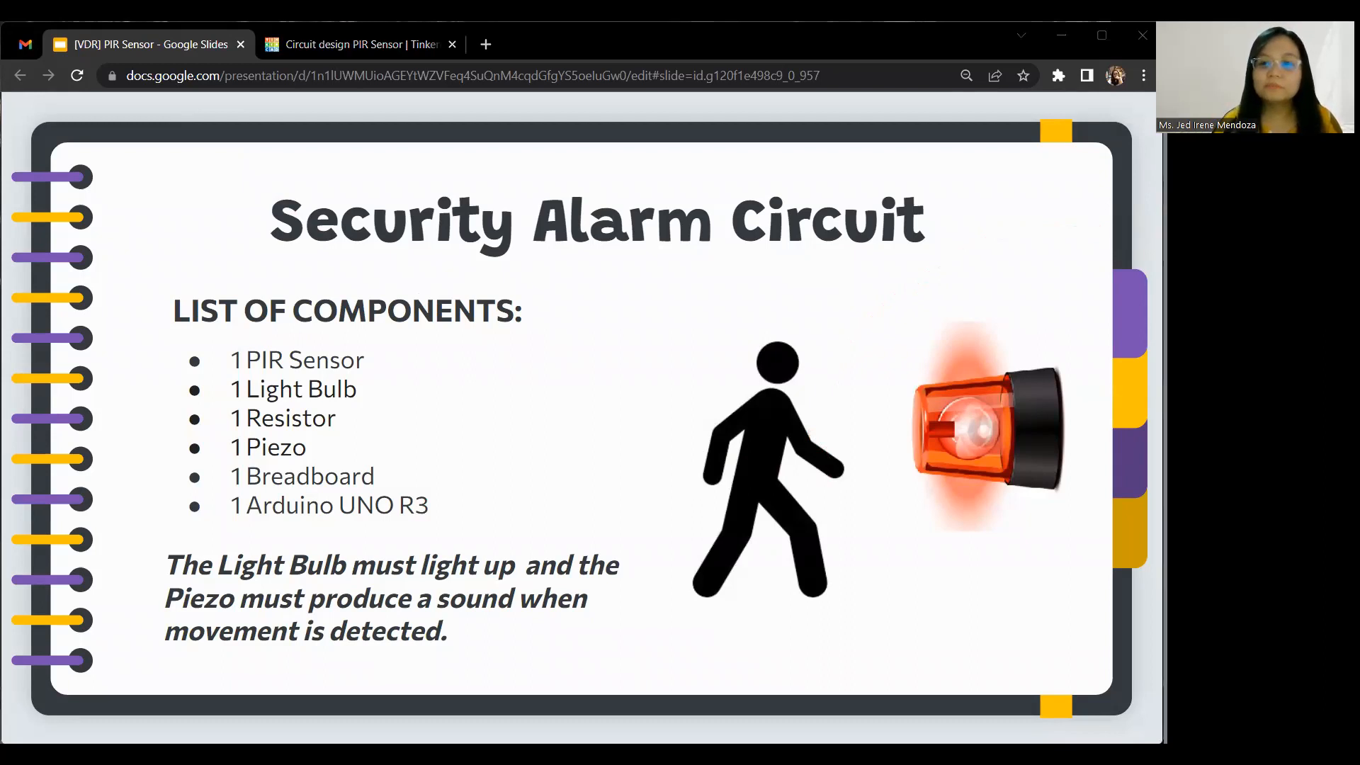
click(421, 56)
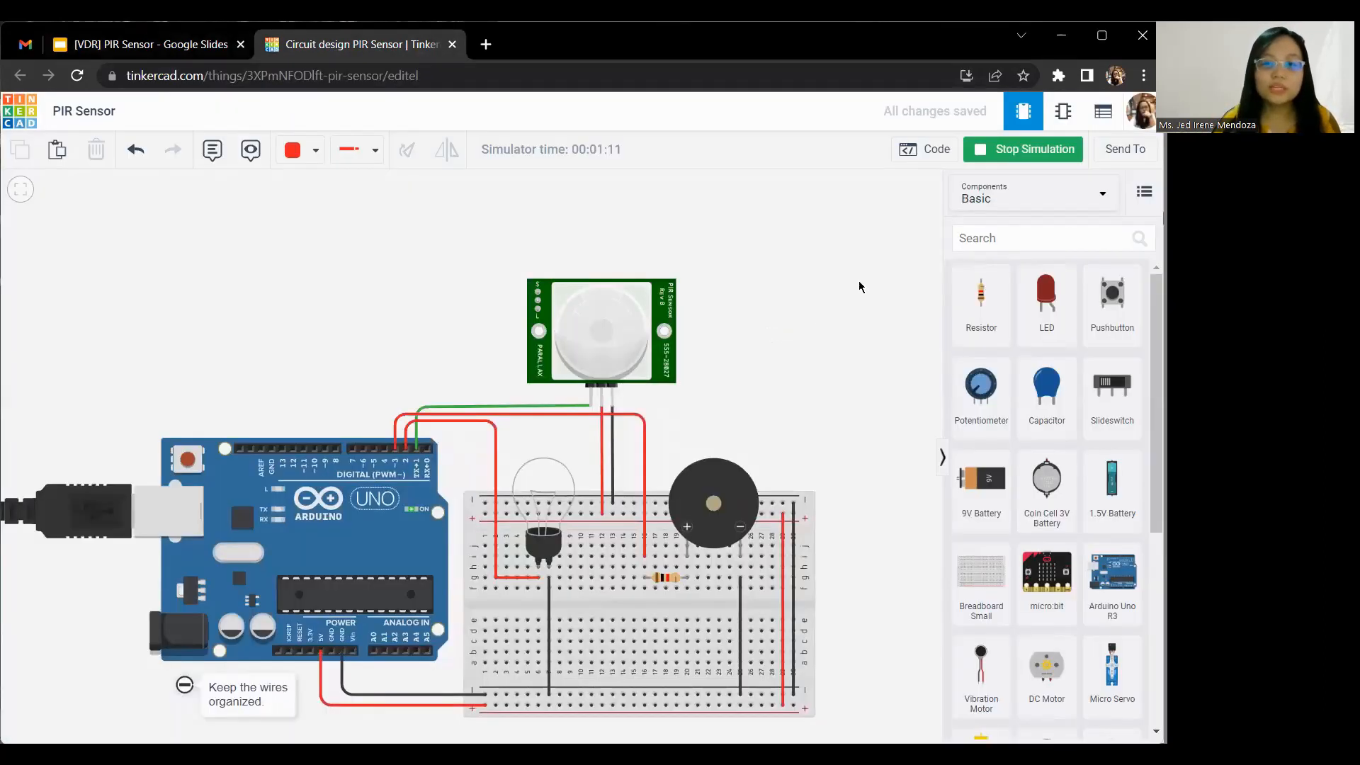
Step: Check the Arduino's block code once more, close it and stop the simulation
click(936, 150)
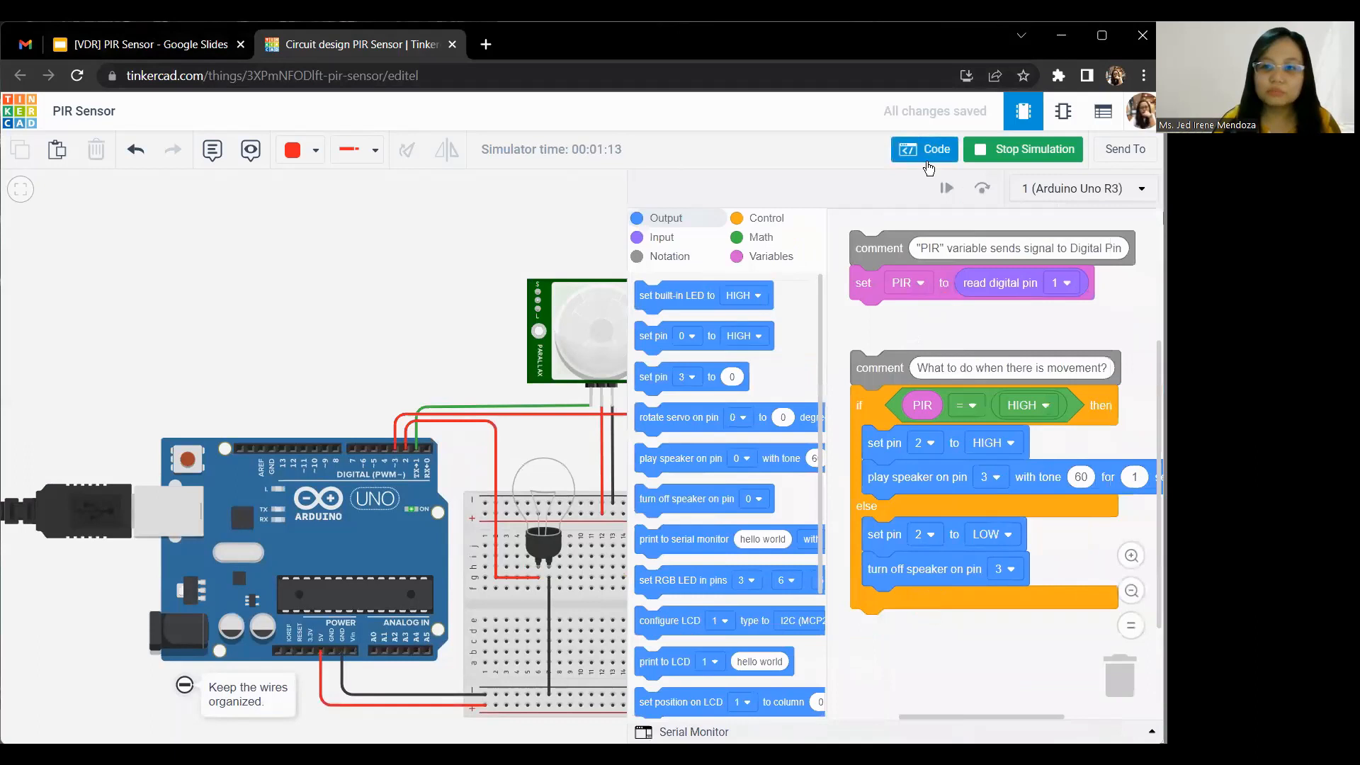
click(929, 150)
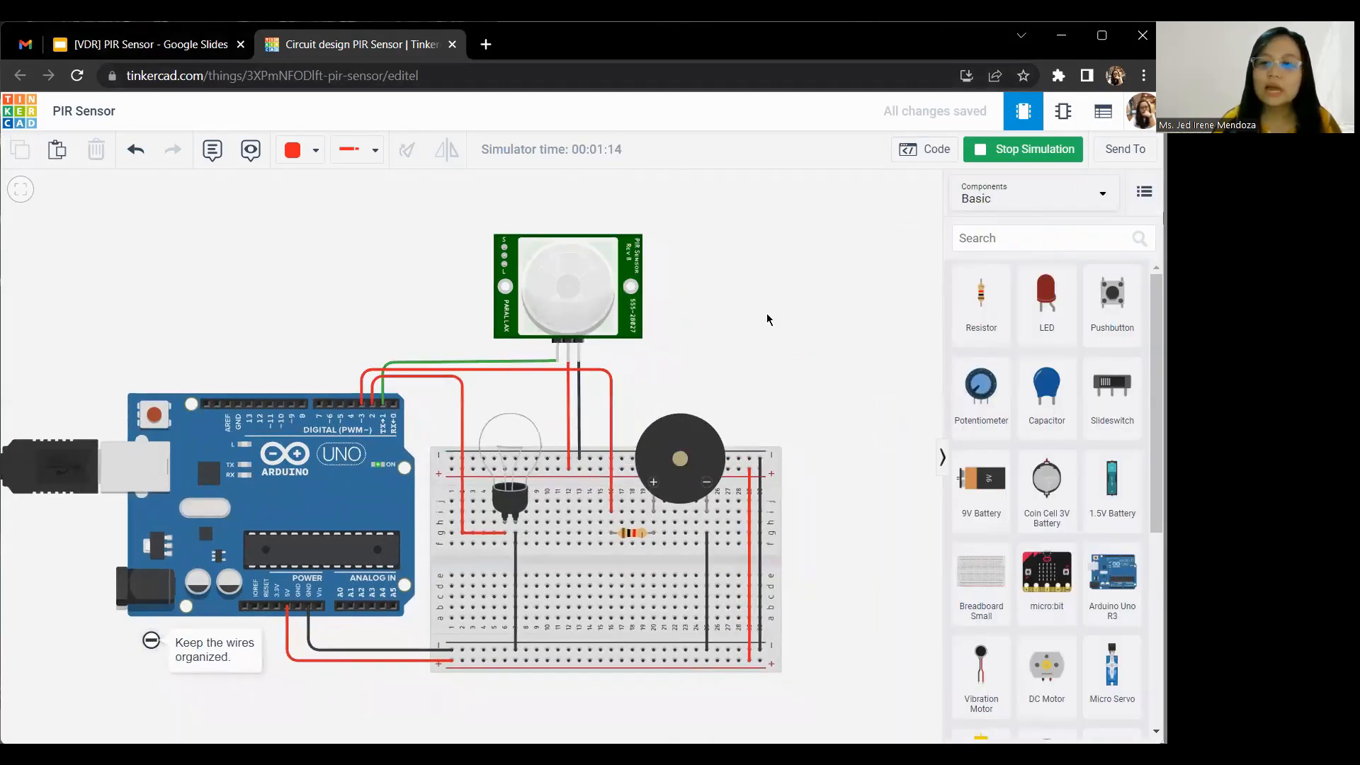
click(1024, 150)
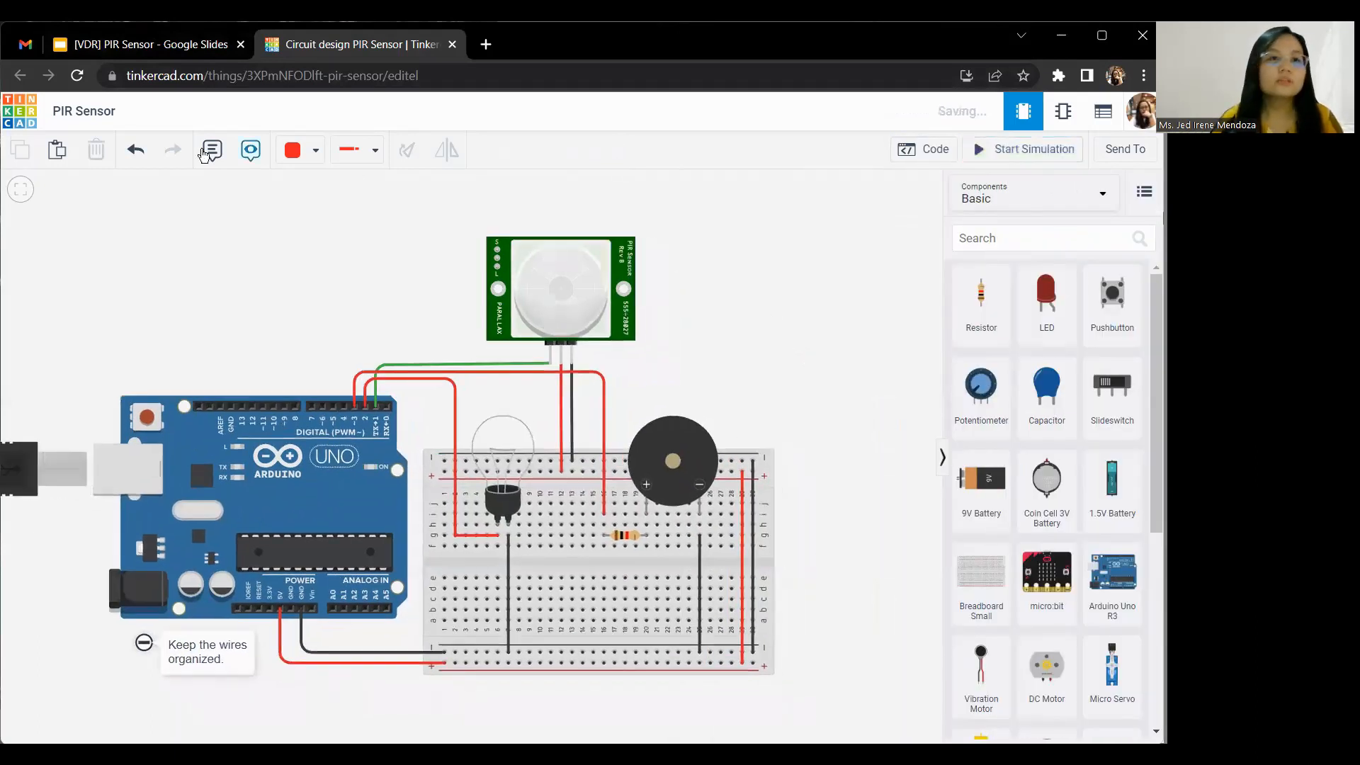
Step: Switch to Google Slides and advance past the PIR sensor importance question to the Self-Driving Cars slide
click(176, 49)
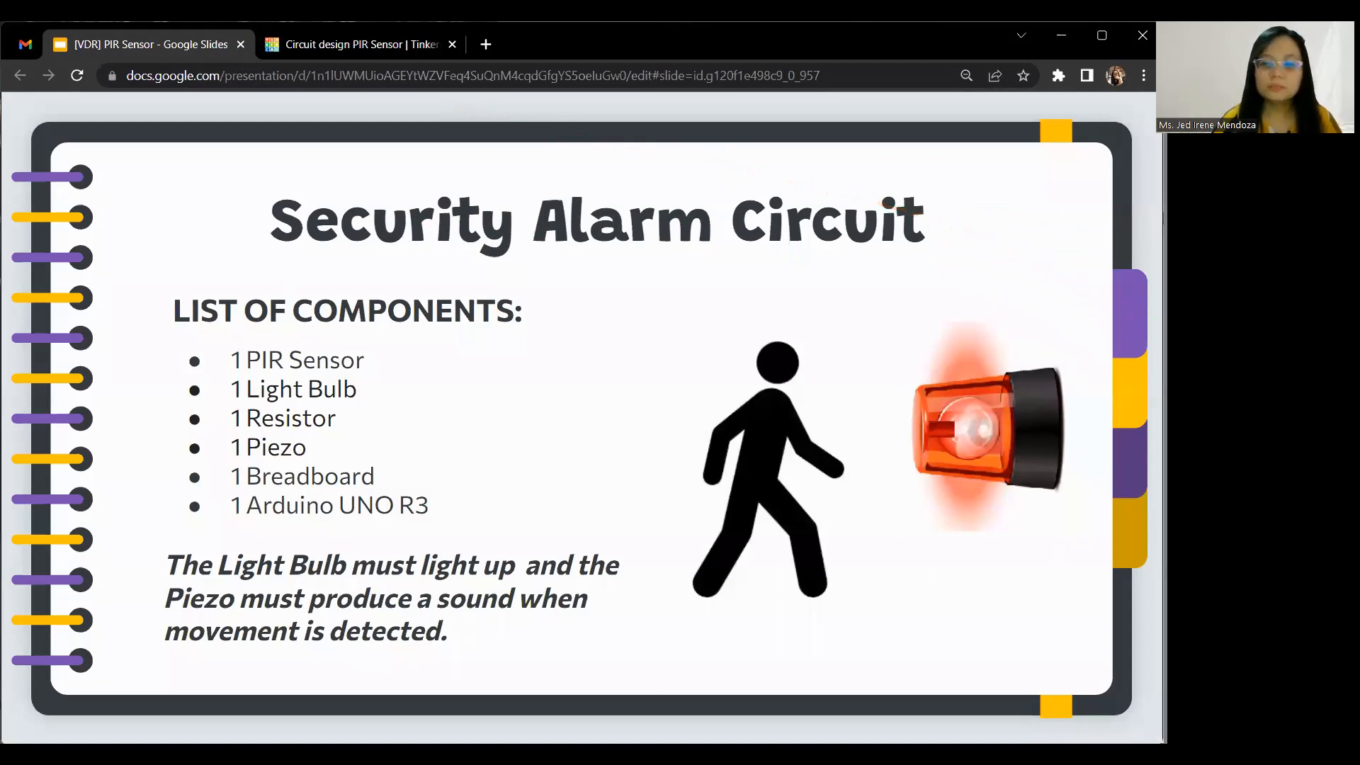
key(Right)
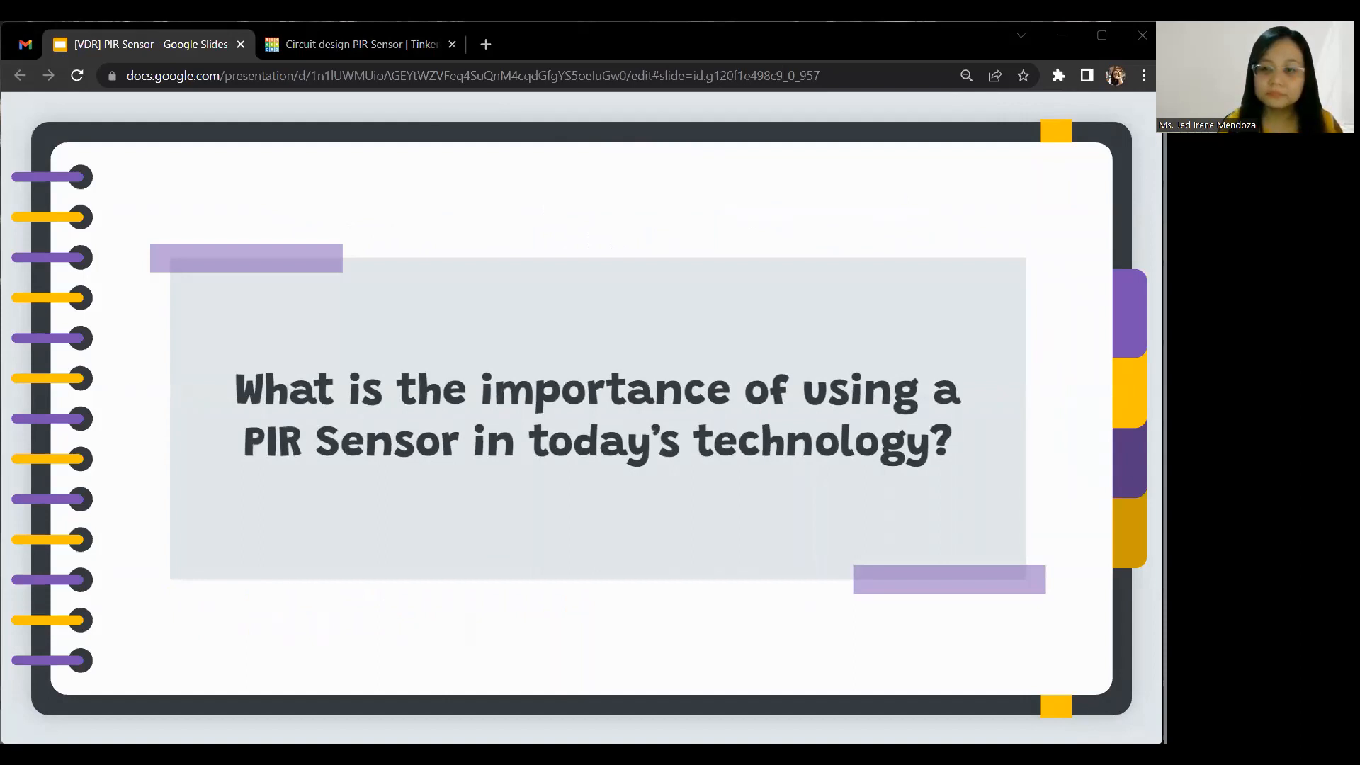
key(Right)
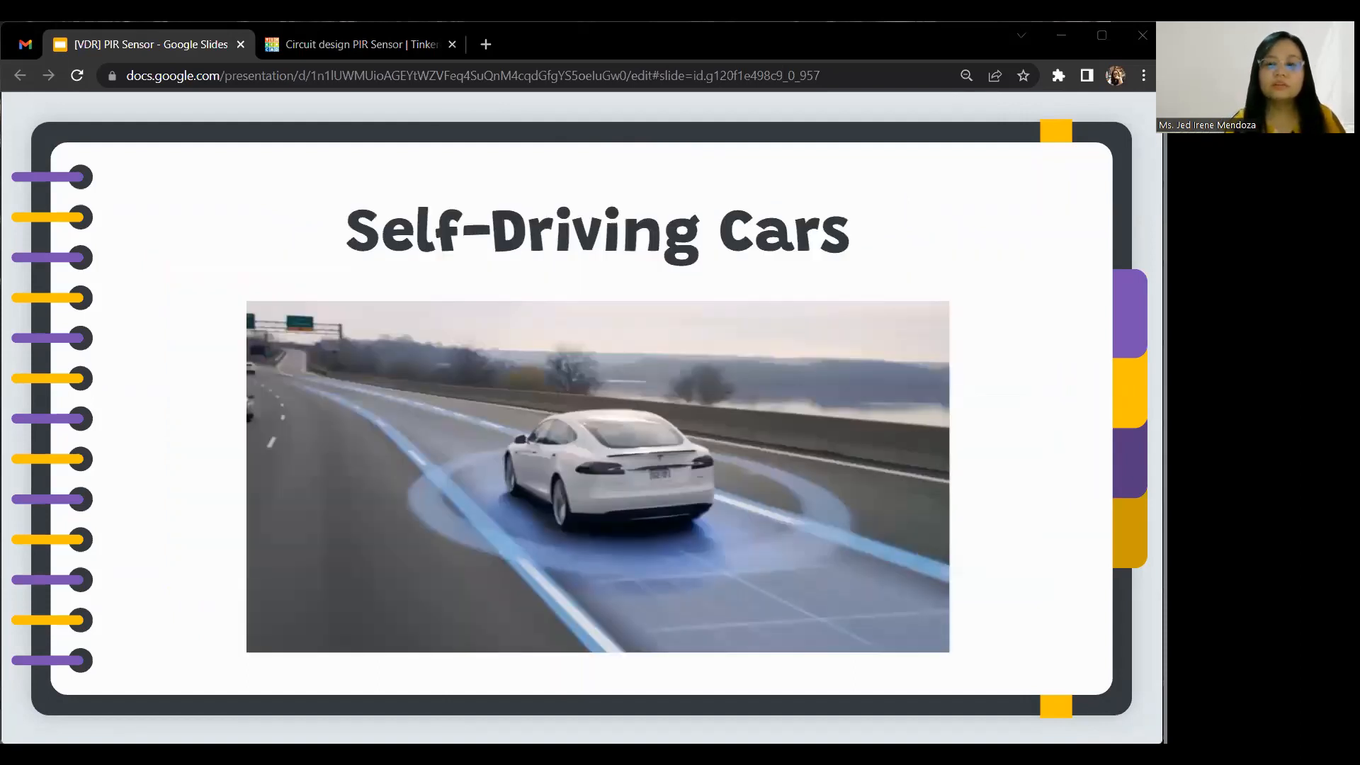